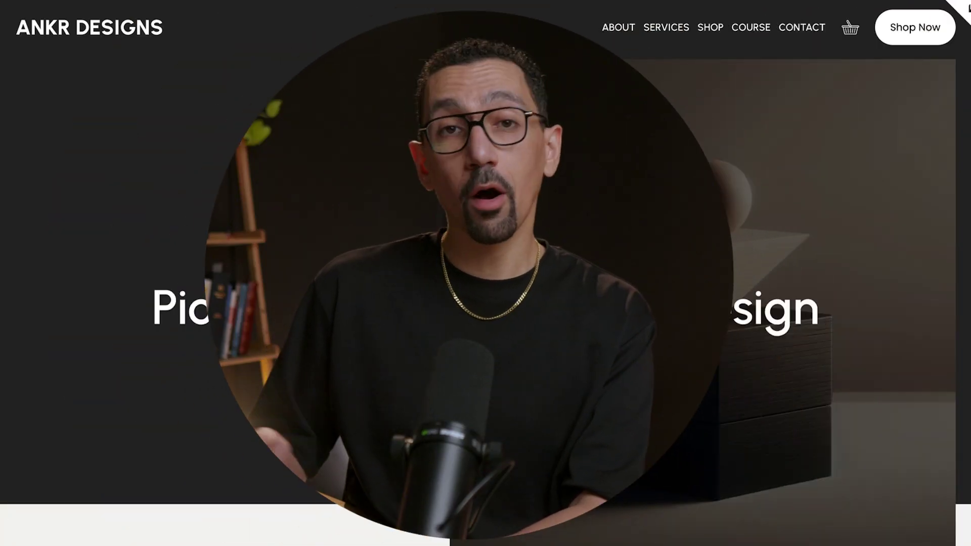
Dismiss the overlay to reveal the site editor on the ANKR DESIGNS home page
{"action": "key", "text": "Escape"}
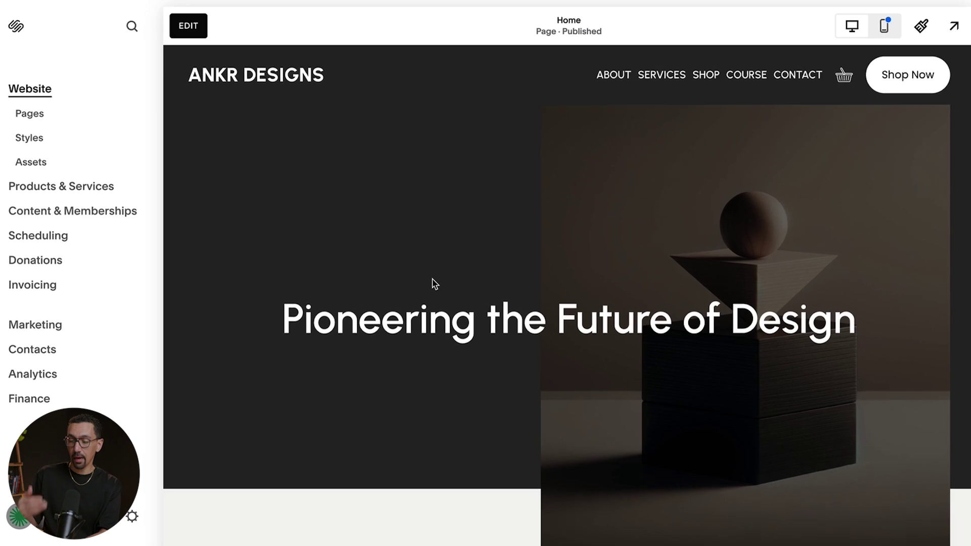
Try other slugs for the About page, then restore its URL slug to /about and save
{"action": "left_click", "coordinate": [28, 114]}
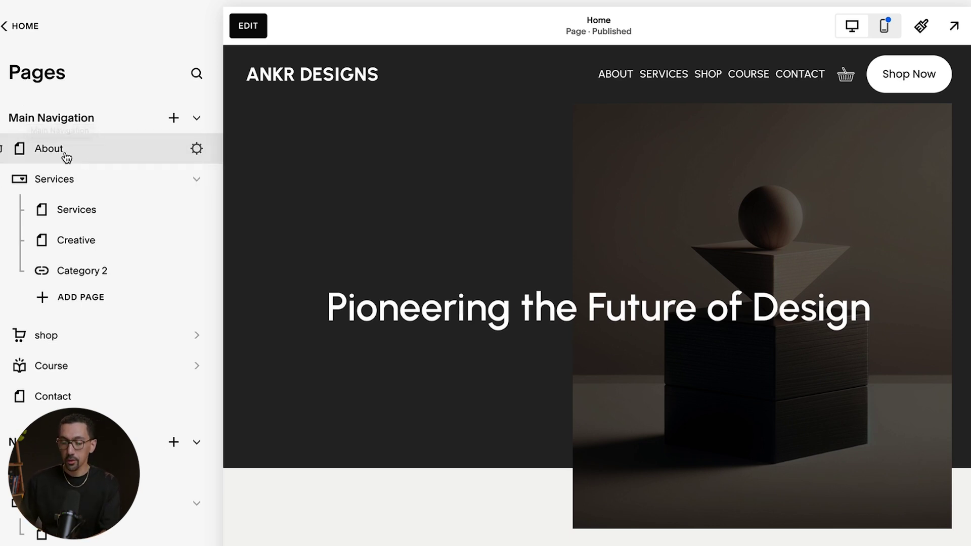
{"action": "left_click", "coordinate": [197, 150]}
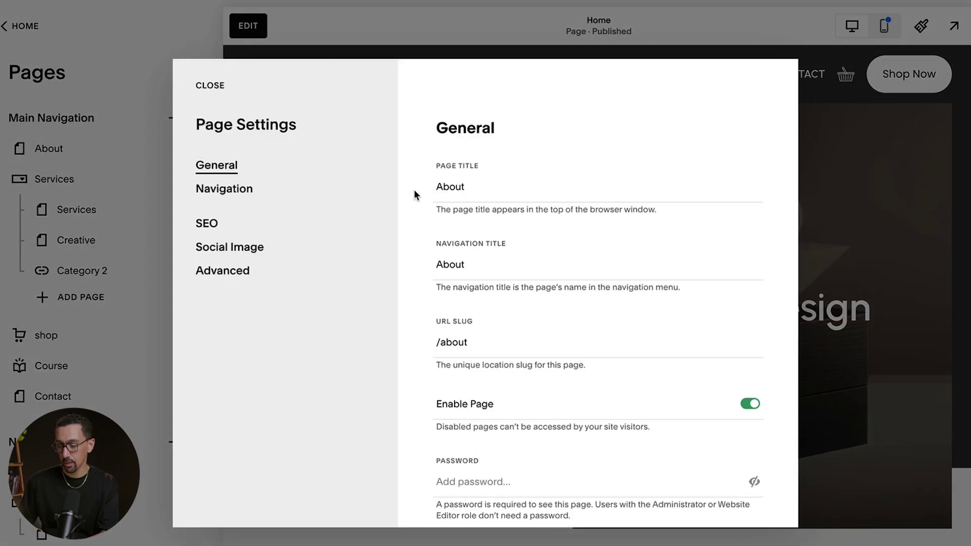
{"action": "scroll", "coordinate": [474, 327], "scroll_direction": "down", "scroll_amount": 1}
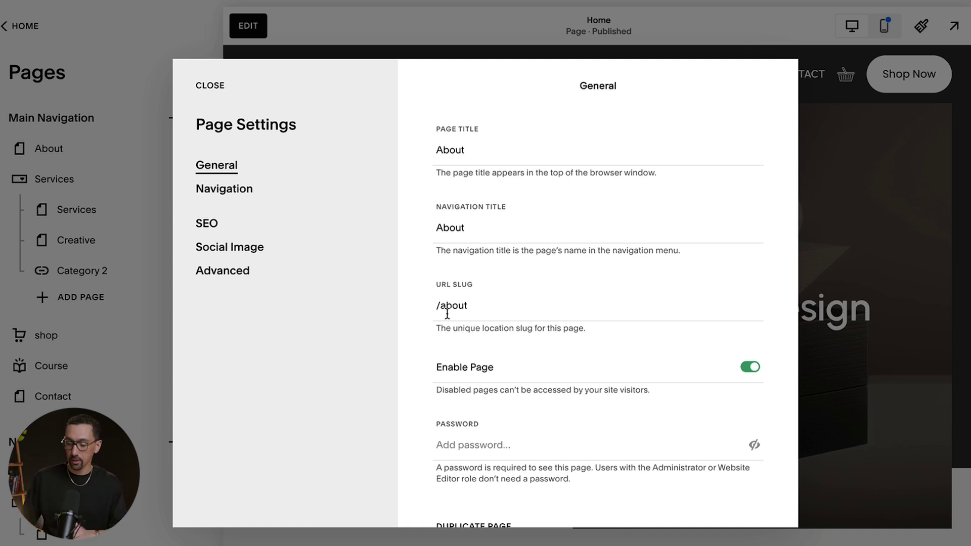
{"action": "left_click", "coordinate": [471, 310]}
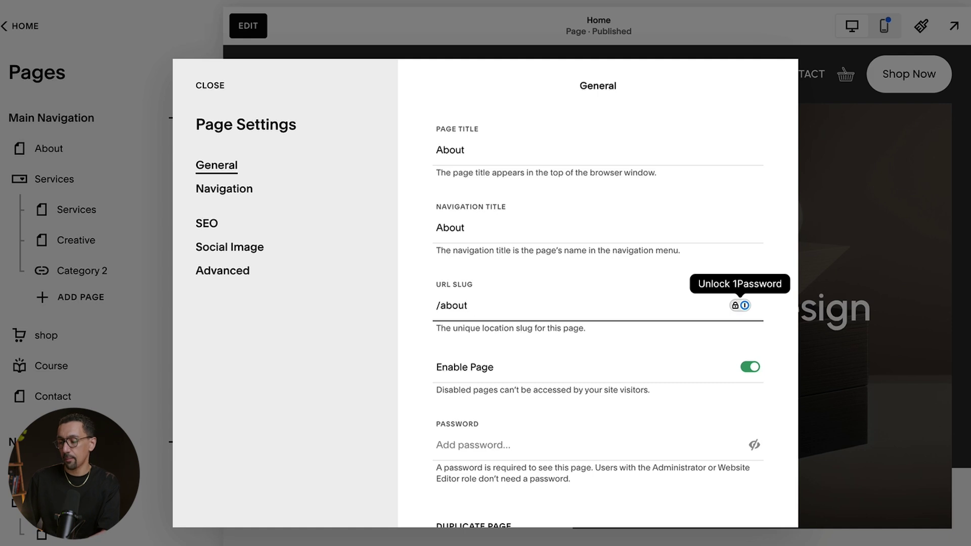
{"action": "type", "text": "-"}
{"action": "key", "text": "BackSpace"}
{"action": "key", "text": "BackSpace"}
{"action": "key", "text": "BackSpace"}
{"action": "key", "text": "BackSpace"}
{"action": "key", "text": "BackSpace"}
{"action": "key", "text": "BackSpace"}
{"action": "key", "text": "BackSpace"}
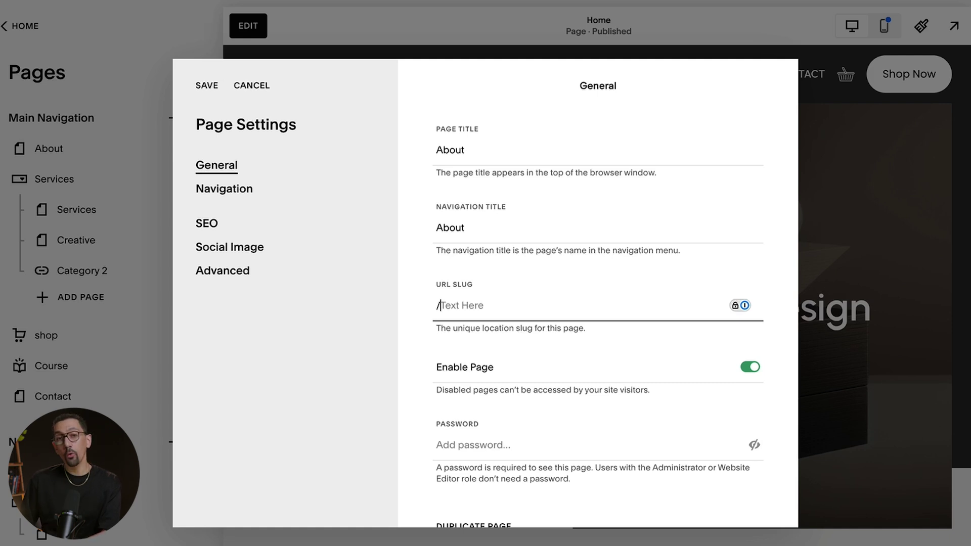
{"action": "type", "text": "newsletter"}
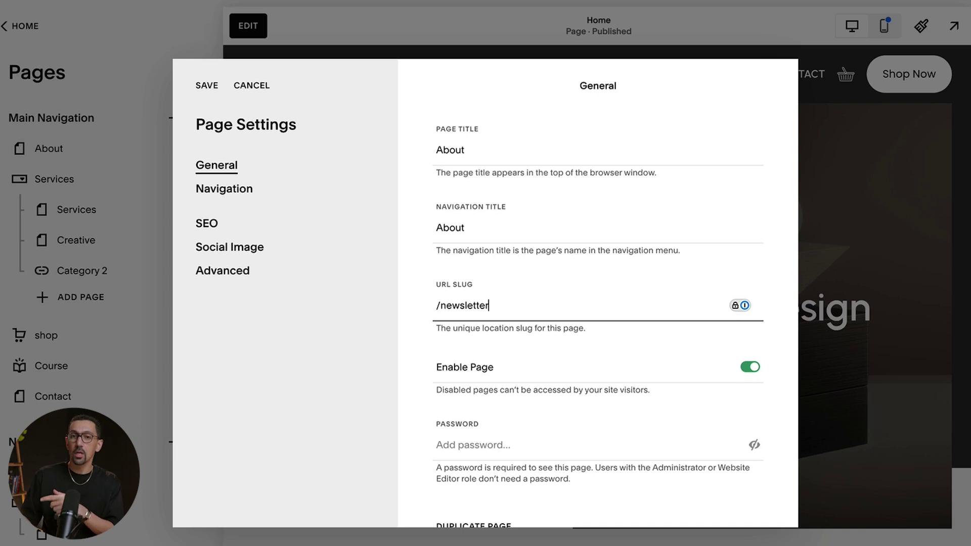
{"action": "type", "text": "a"}
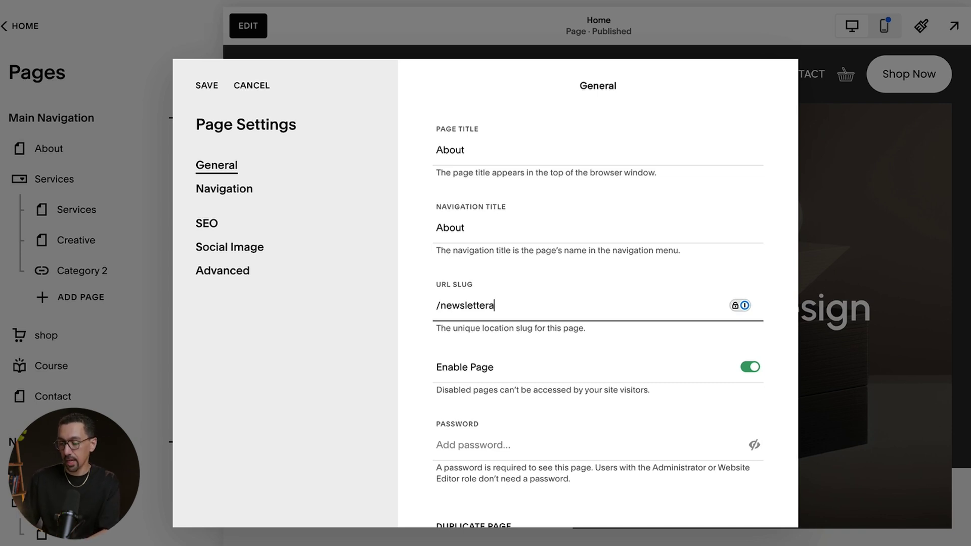
{"action": "type", "text": "bou"}
{"action": "key", "text": "ctrl+a"}
{"action": "type", "text": "about"}
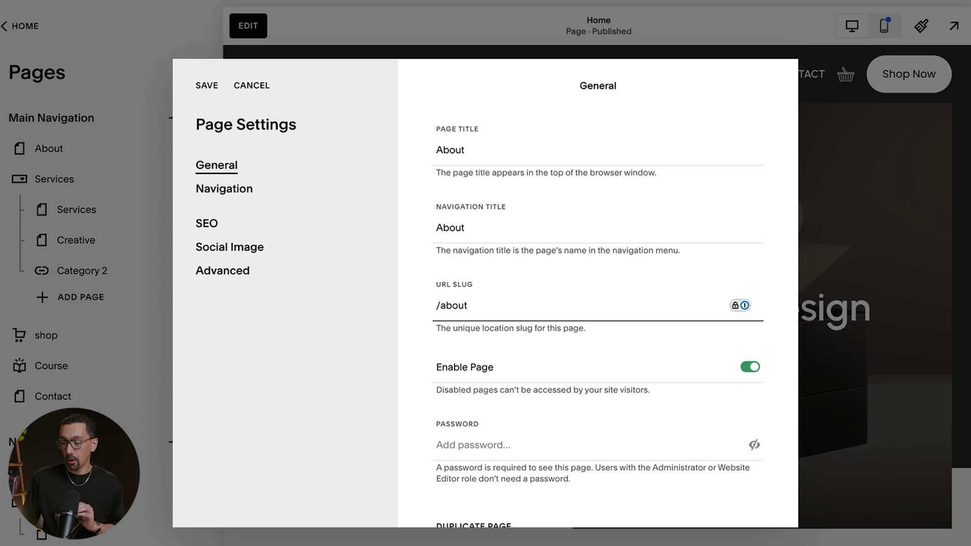
{"action": "left_click", "coordinate": [207, 86]}
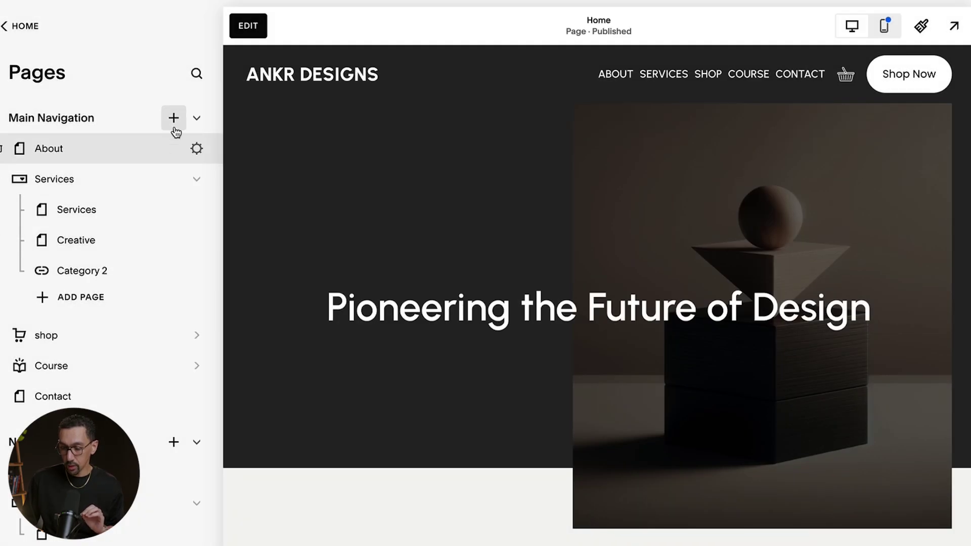
Duplicate the About page and trim '(Copy)' from the unlinked duplicate's name
{"action": "left_click", "coordinate": [196, 148]}
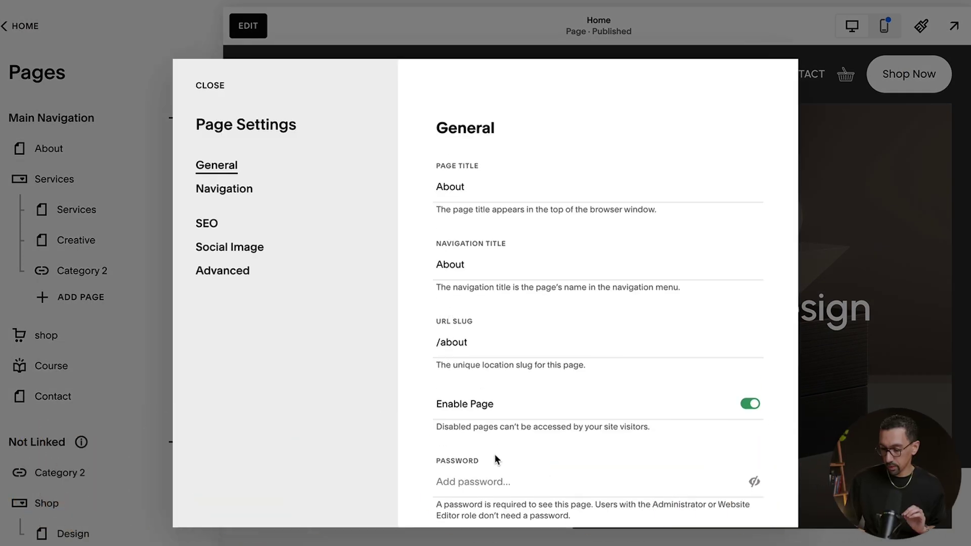
{"action": "scroll", "coordinate": [494, 454], "scroll_direction": "down", "scroll_amount": 3}
{"action": "left_click", "coordinate": [470, 425]}
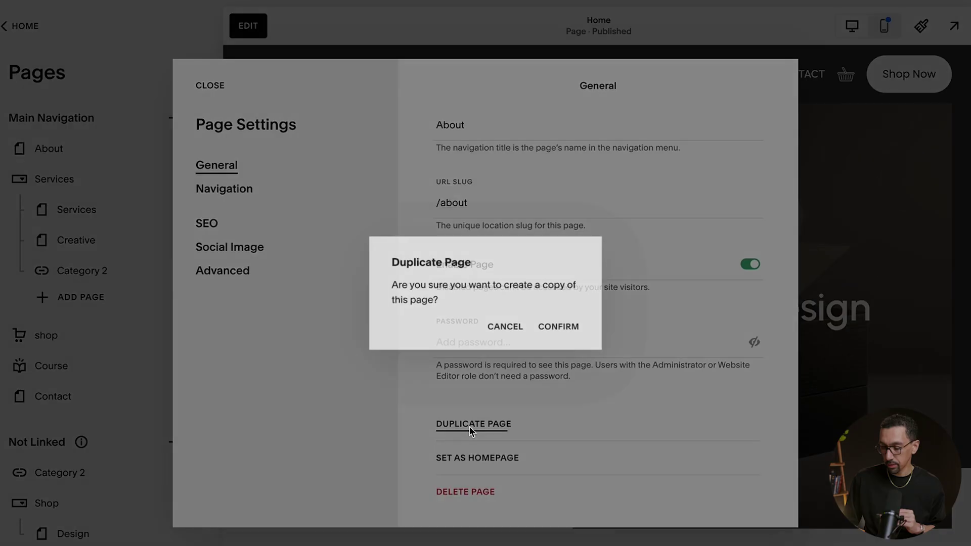
{"action": "left_click", "coordinate": [551, 325]}
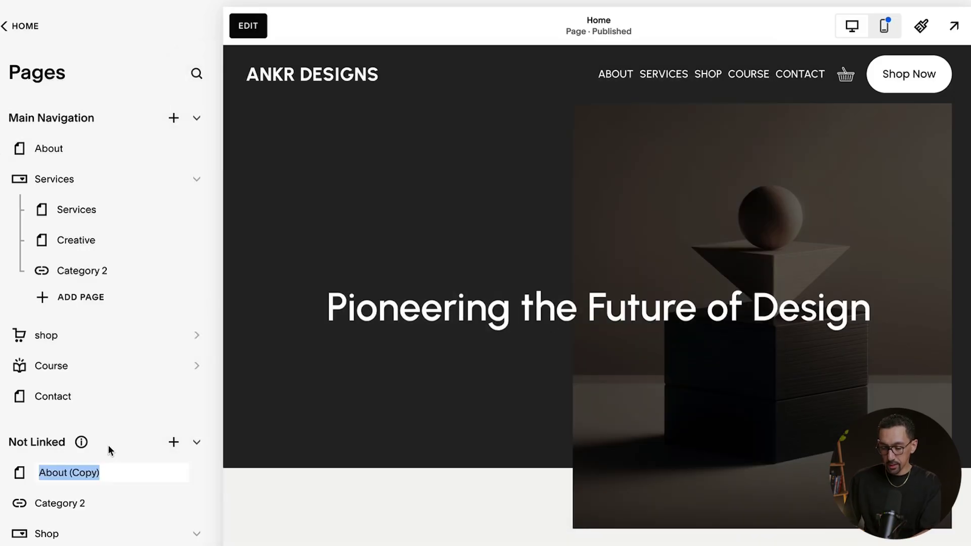
{"action": "scroll", "coordinate": [106, 455], "scroll_direction": "down", "scroll_amount": 1}
{"action": "left_click", "coordinate": [111, 425]}
{"action": "key", "text": "BackSpace"}
{"action": "key", "text": "BackSpace"}
{"action": "key", "text": "BackSpace"}
{"action": "key", "text": "BackSpace"}
{"action": "key", "text": "BackSpace"}
{"action": "key", "text": "BackSpace"}
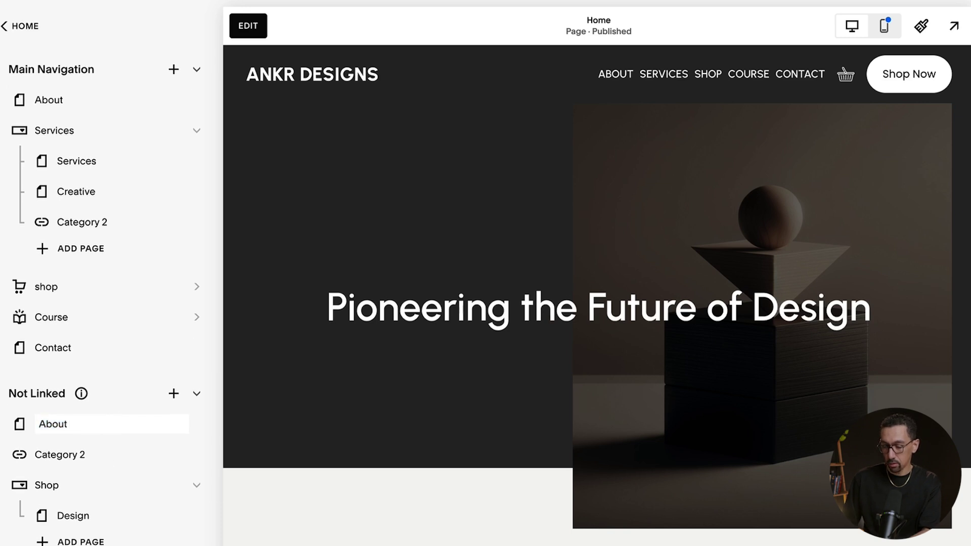
{"action": "left_click", "coordinate": [196, 424]}
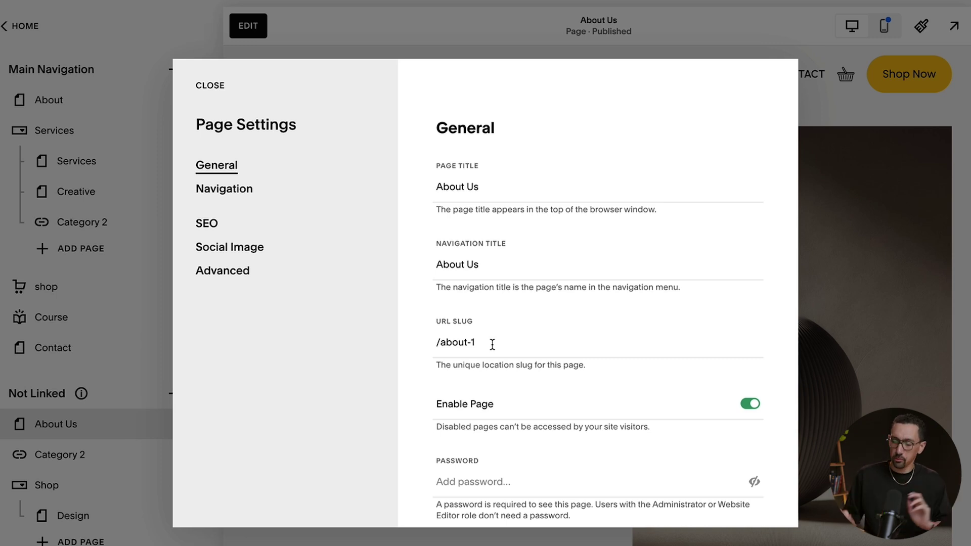
Try changing the copy's slug from /about-1 to /about, then discard it after the in-use error
{"action": "left_click", "coordinate": [492, 344]}
{"action": "key", "text": "BackSpace"}
{"action": "key", "text": "BackSpace"}
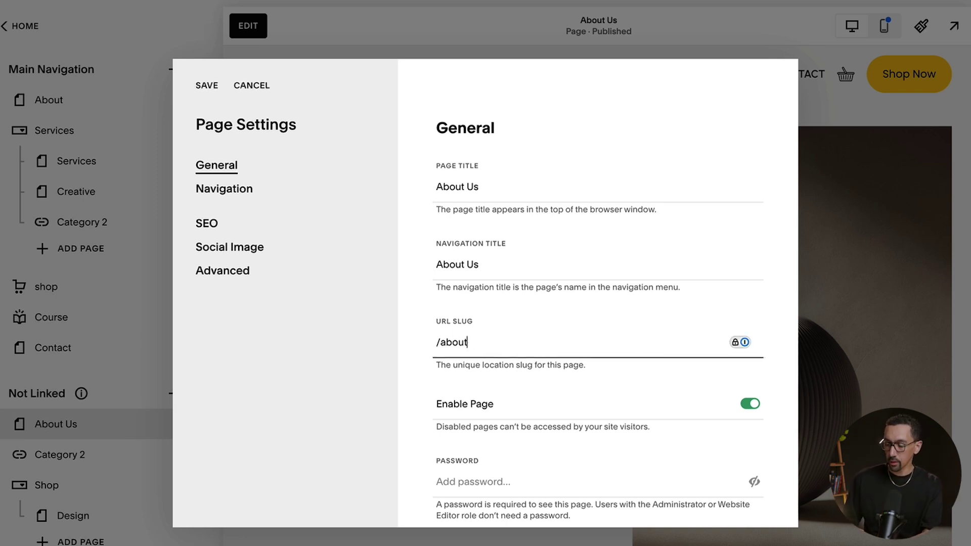
{"action": "left_click", "coordinate": [207, 85]}
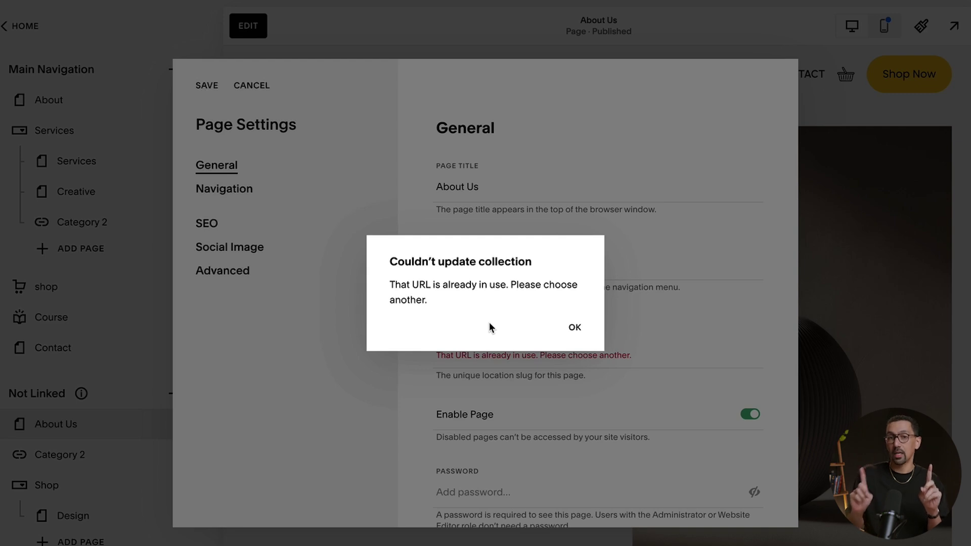
{"action": "left_click", "coordinate": [574, 329]}
{"action": "left_click", "coordinate": [251, 86]}
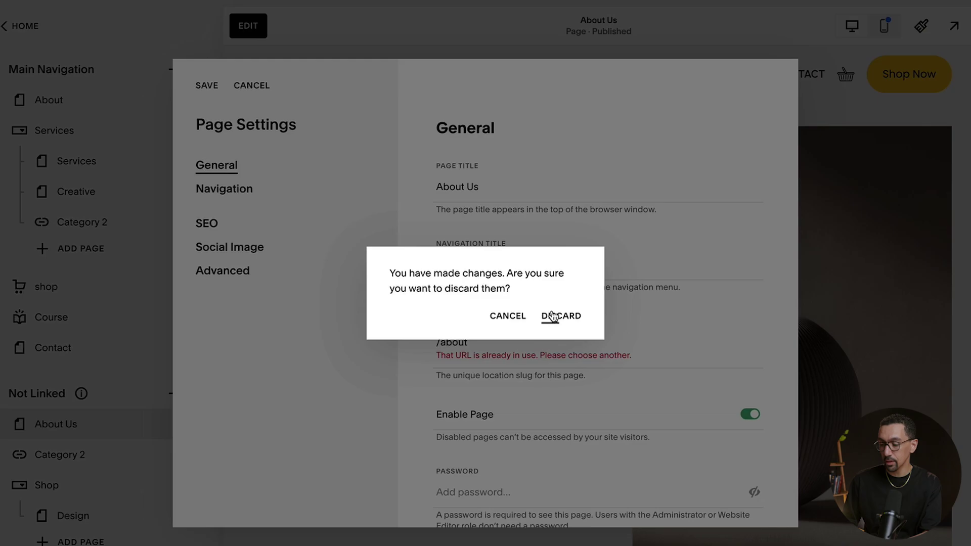
{"action": "left_click", "coordinate": [554, 316]}
{"action": "scroll", "coordinate": [143, 322], "scroll_direction": "down", "scroll_amount": 5}
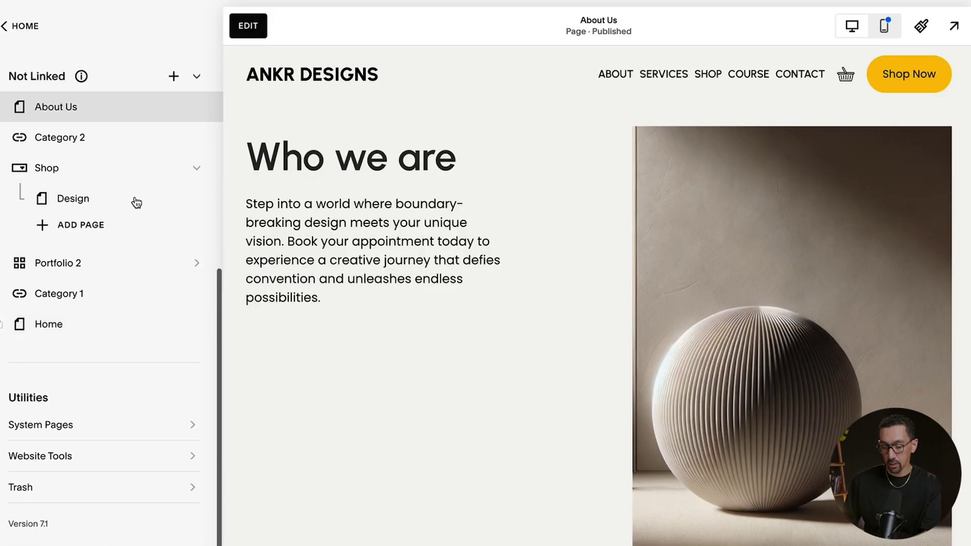
Append '-o' to the original About page's URL slug to free /about, and save
{"action": "scroll", "coordinate": [102, 264], "scroll_direction": "up", "scroll_amount": 6}
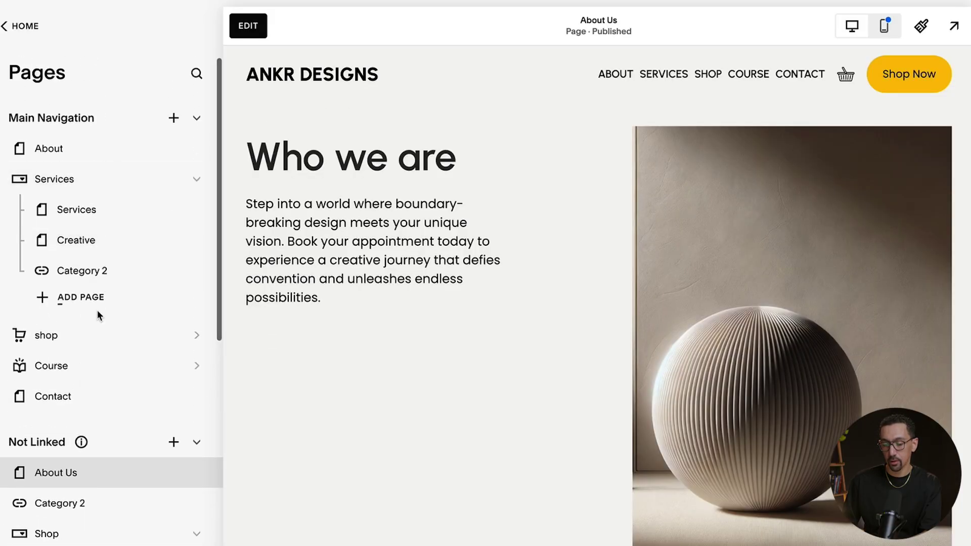
{"action": "scroll", "coordinate": [98, 310], "scroll_direction": "down", "scroll_amount": 3}
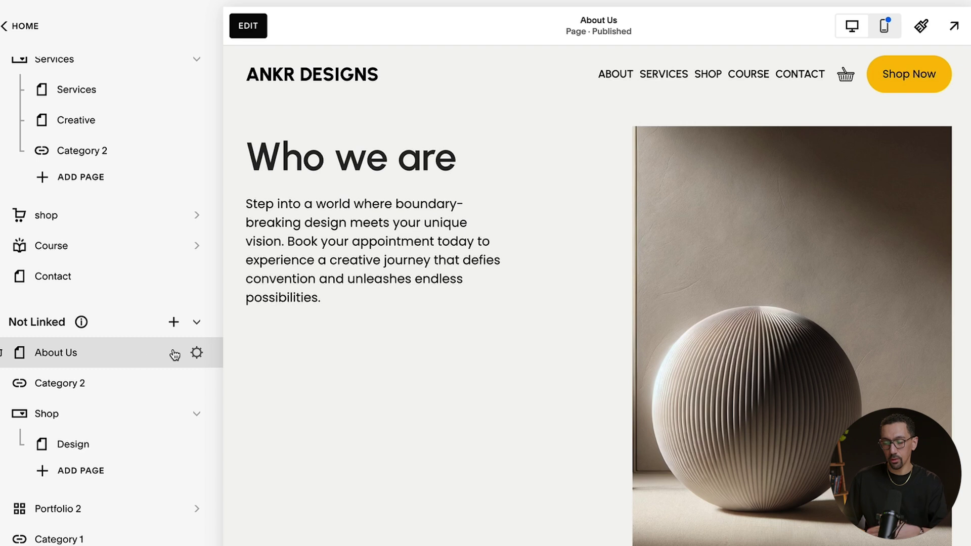
{"action": "scroll", "coordinate": [163, 162], "scroll_direction": "up", "scroll_amount": 3}
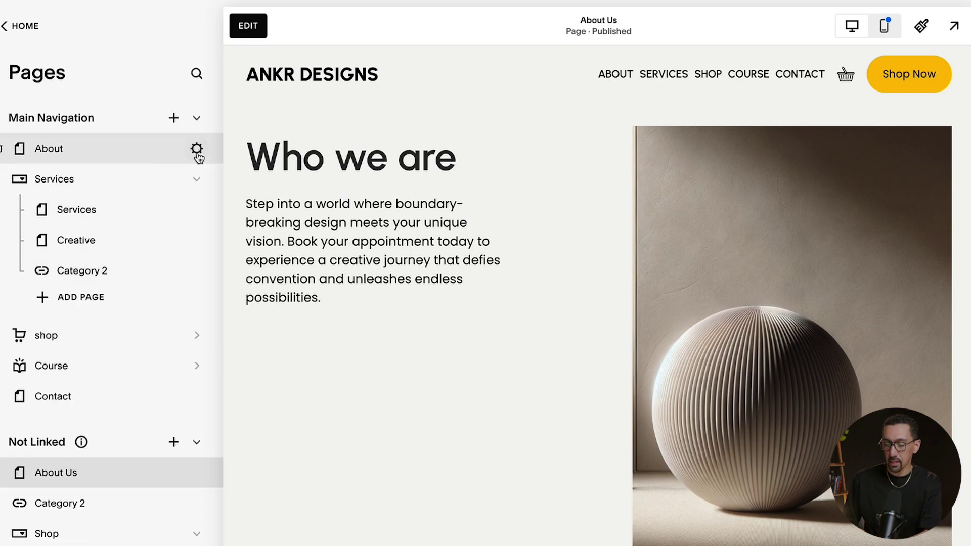
{"action": "left_click", "coordinate": [197, 149]}
{"action": "left_click", "coordinate": [492, 340]}
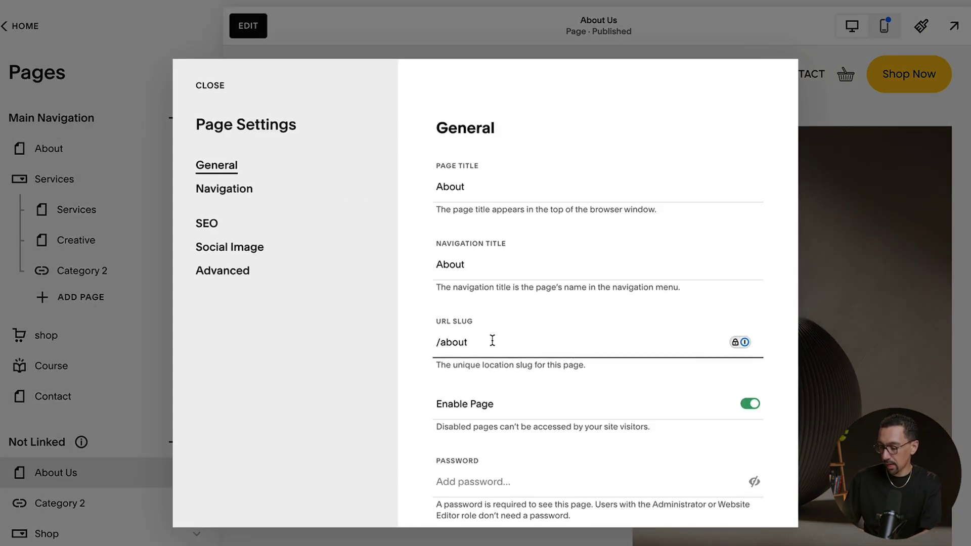
{"action": "type", "text": "-old"}
{"action": "left_click", "coordinate": [207, 85]}
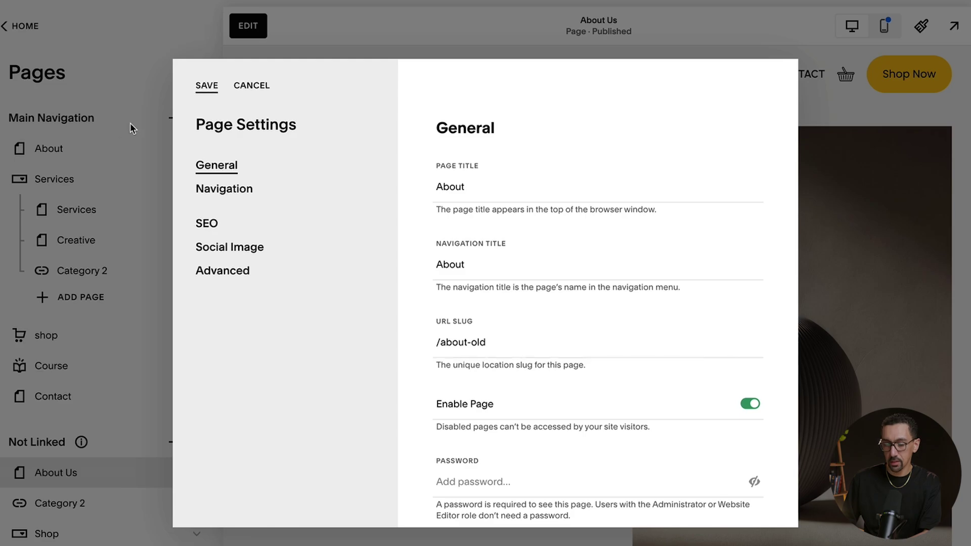
Move About to Not Linked, put About Us atop Main Navigation, and set its slug to /about
{"action": "left_click_drag", "start_coordinate": [75, 158], "coordinate": [69, 399]}
{"action": "left_click_drag", "start_coordinate": [69, 212], "coordinate": [63, 149]}
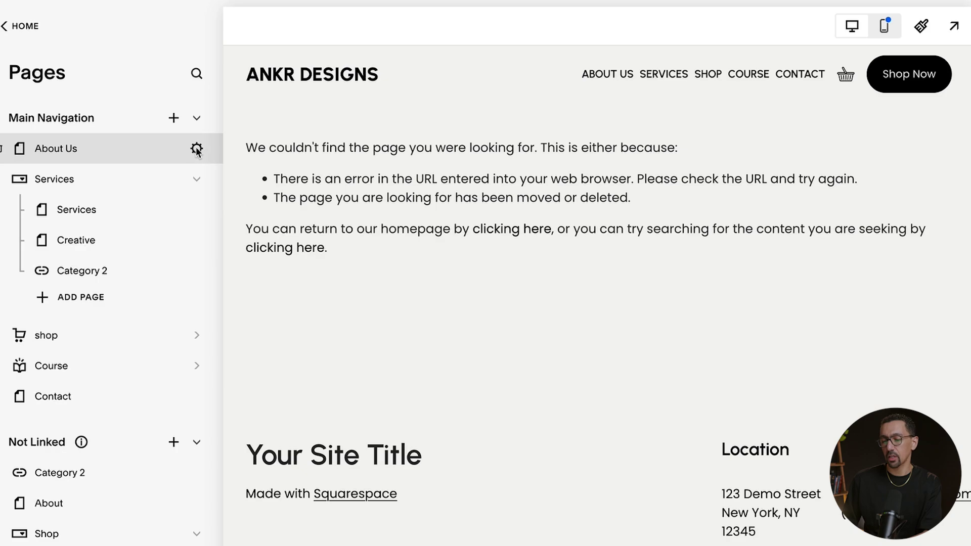
{"action": "left_click", "coordinate": [197, 149]}
{"action": "left_click", "coordinate": [475, 339]}
{"action": "key", "text": "BackSpace"}
{"action": "key", "text": "BackSpace"}
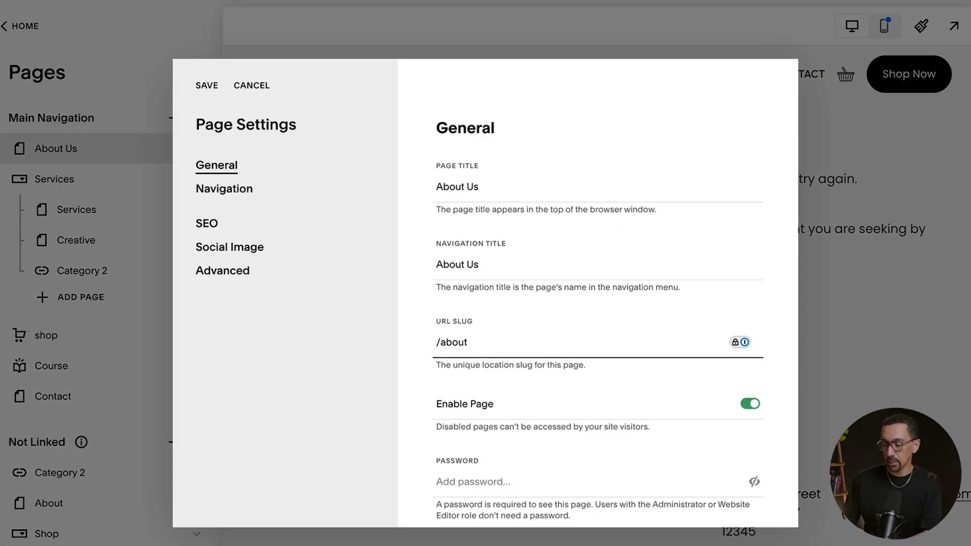
{"action": "left_click", "coordinate": [206, 86]}
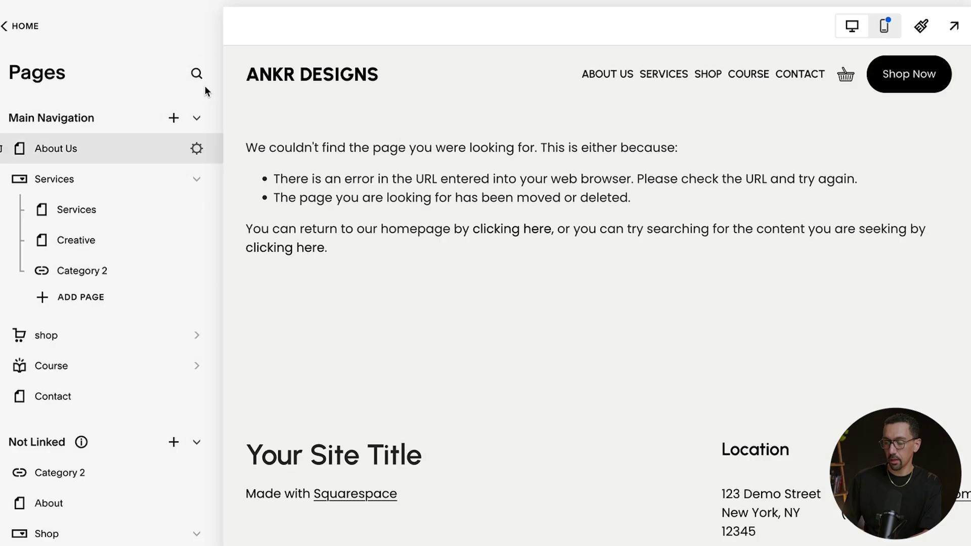
{"action": "left_click", "coordinate": [119, 152]}
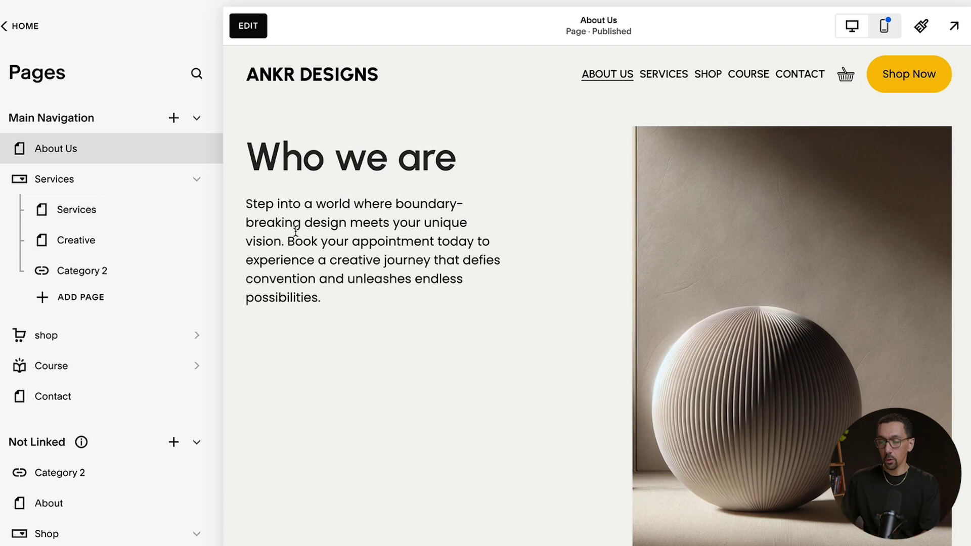
Enter edit mode on the About Us page
{"action": "left_click", "coordinate": [249, 26]}
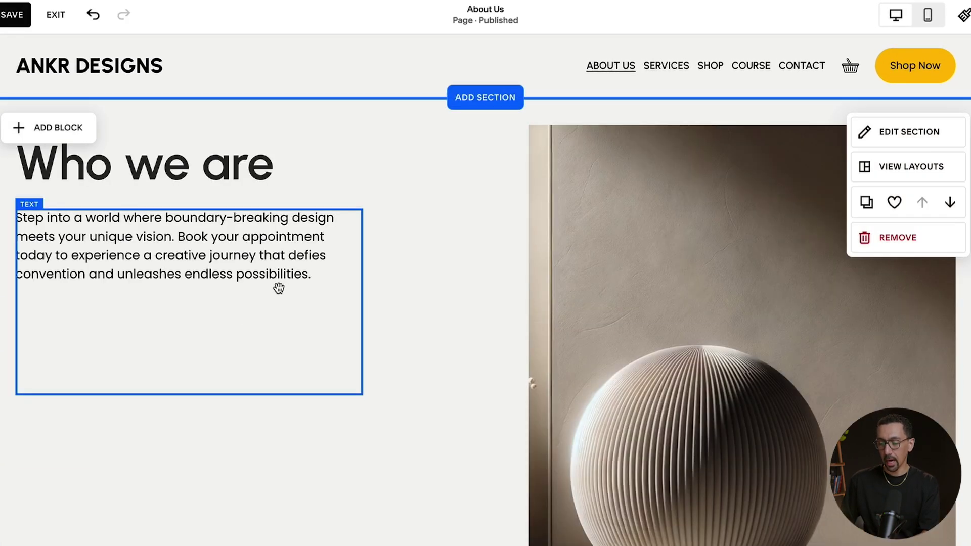
Shrink the Who we are text block to its paragraph and start linking 'Book your appointment' with '/'
{"action": "left_click", "coordinate": [206, 339]}
{"action": "left_click_drag", "start_coordinate": [183, 395], "coordinate": [190, 284]}
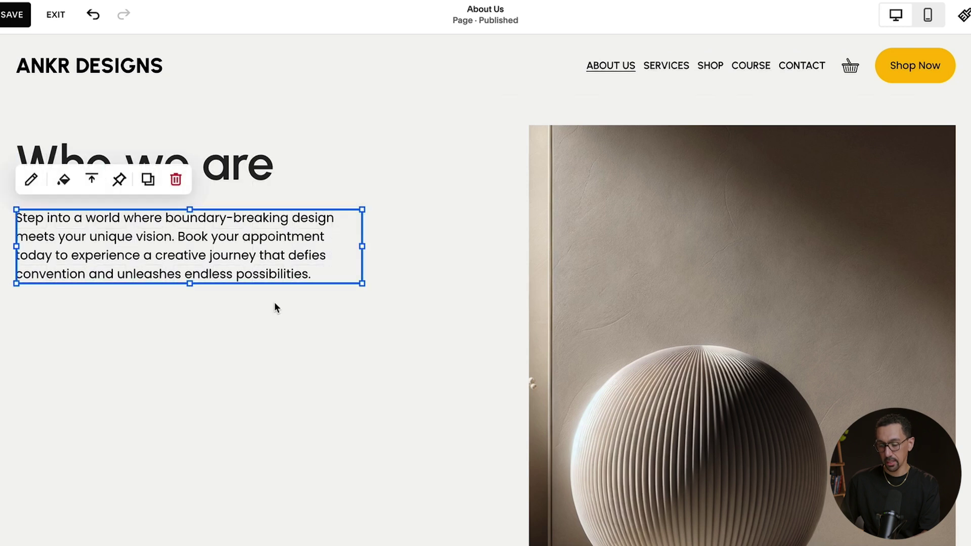
{"action": "left_click", "coordinate": [239, 246]}
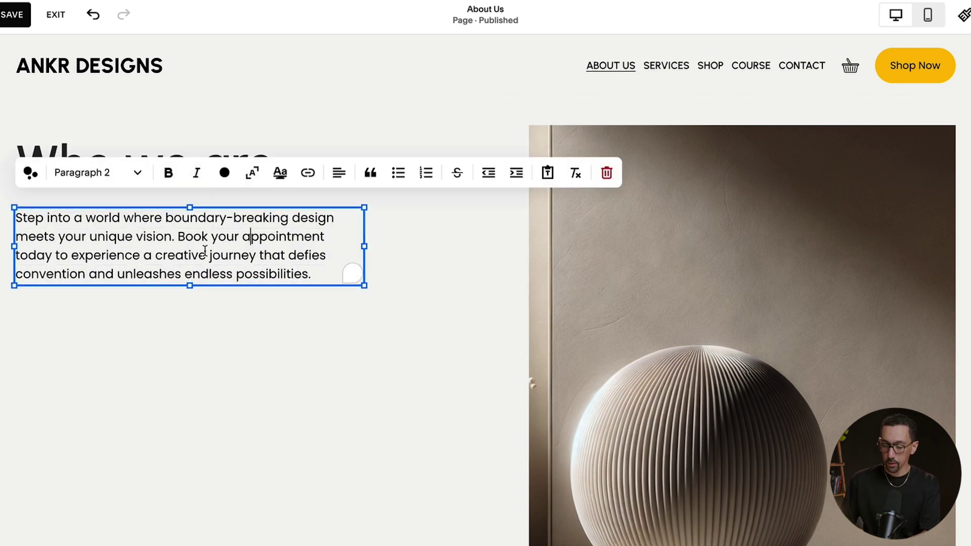
{"action": "left_click_drag", "start_coordinate": [178, 236], "coordinate": [324, 241]}
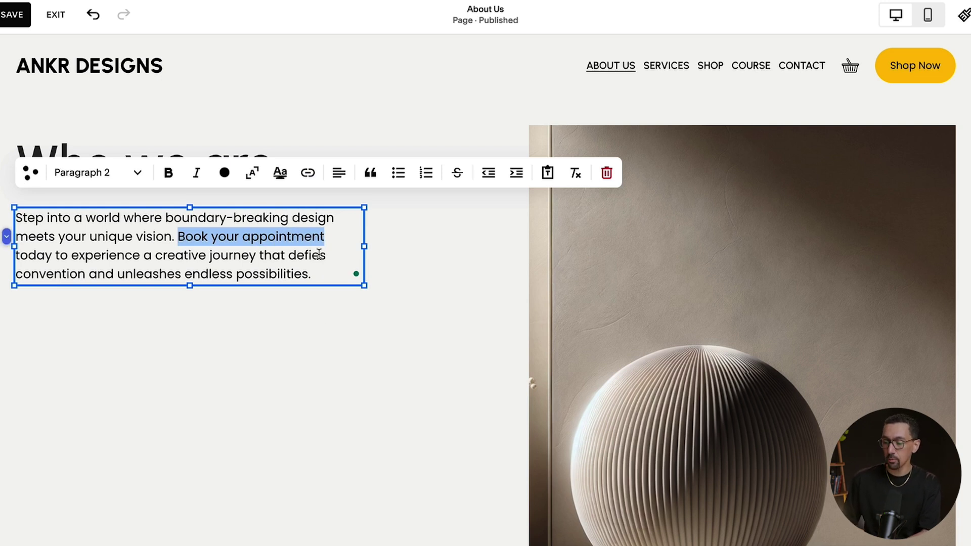
{"action": "left_click", "coordinate": [307, 178]}
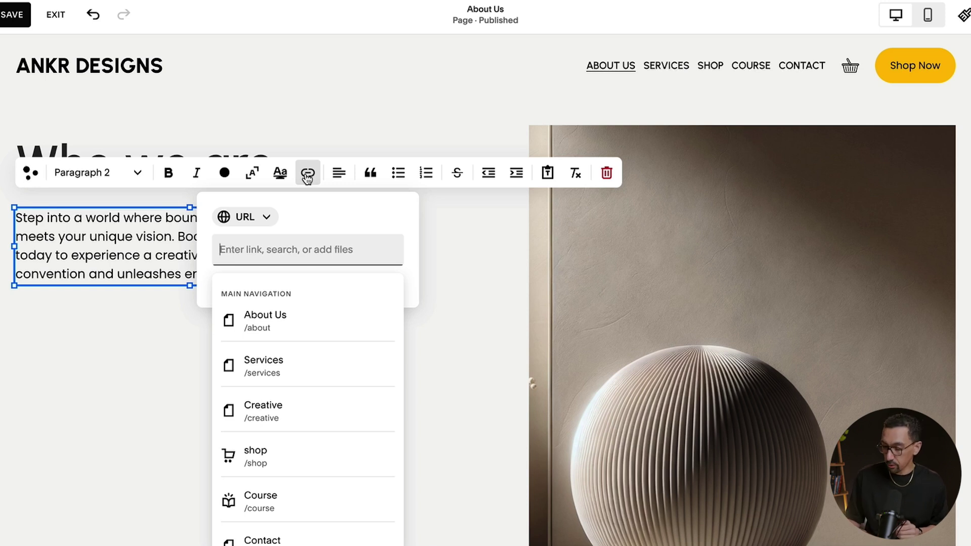
{"action": "type", "text": "/"}
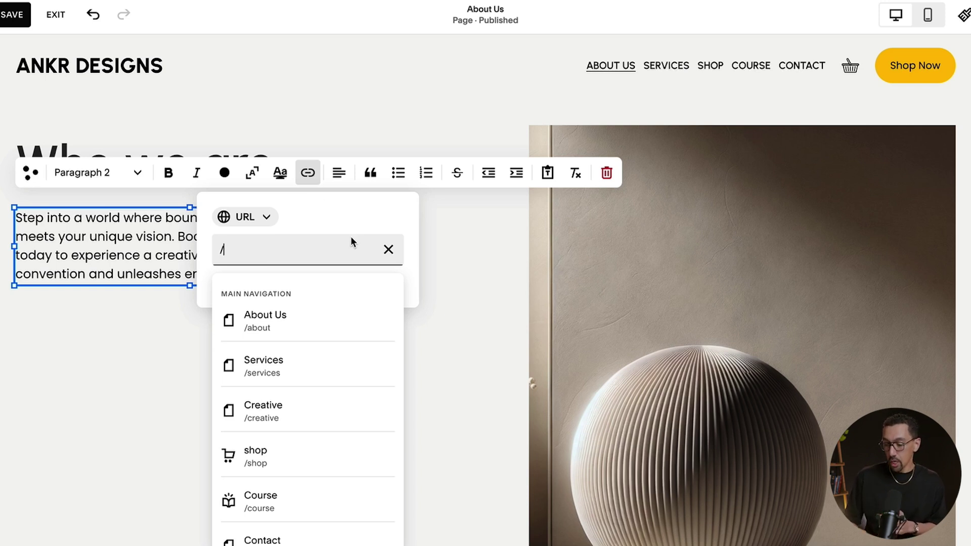
Link 'Book your appointment' to the Contact page at /contact and finish editing the paragraph
{"action": "scroll", "coordinate": [314, 358], "scroll_direction": "down", "scroll_amount": 4}
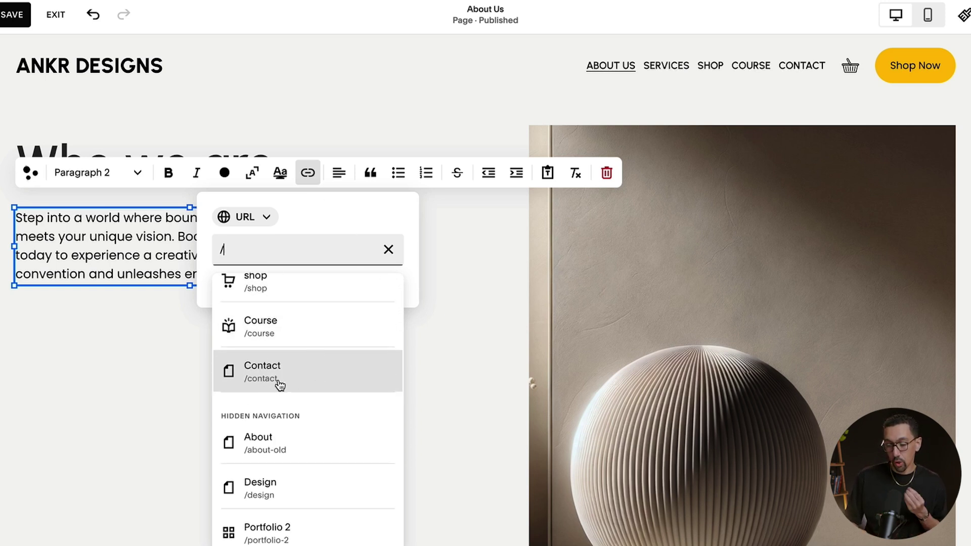
{"action": "left_click", "coordinate": [279, 380]}
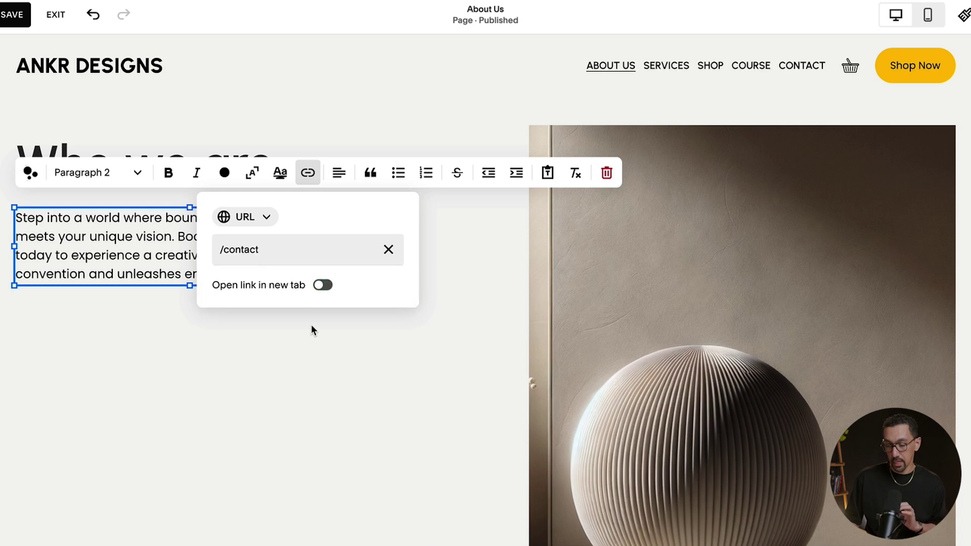
{"action": "left_click", "coordinate": [263, 220]}
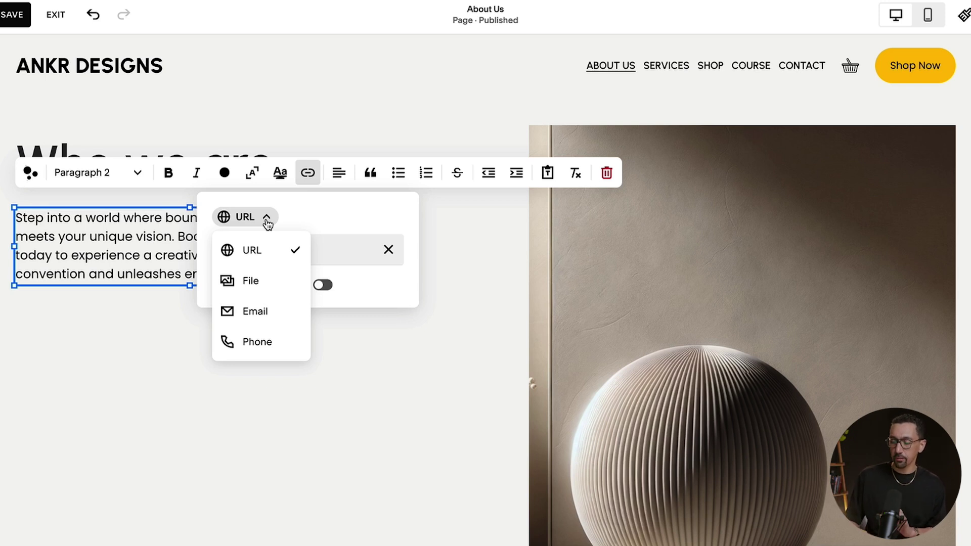
{"action": "left_click", "coordinate": [338, 215]}
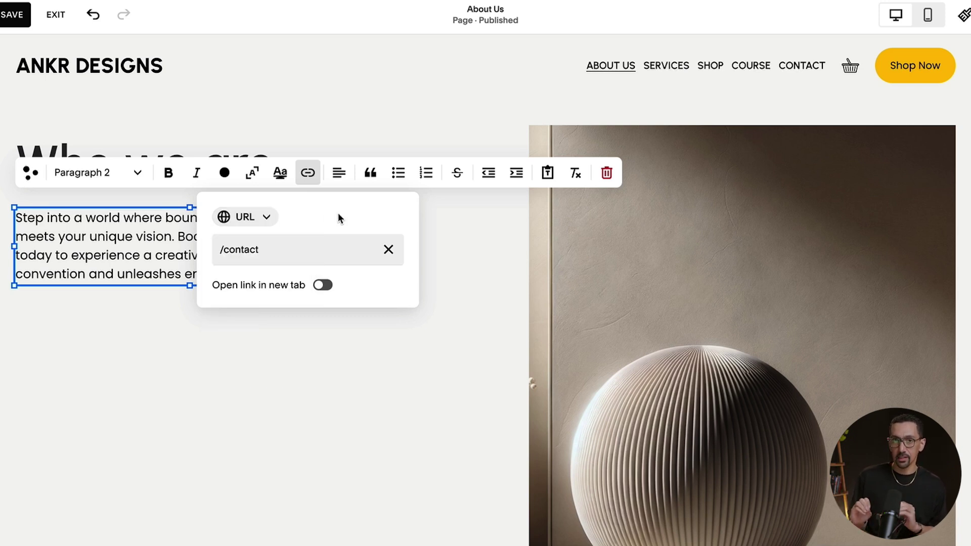
{"action": "left_click", "coordinate": [268, 252]}
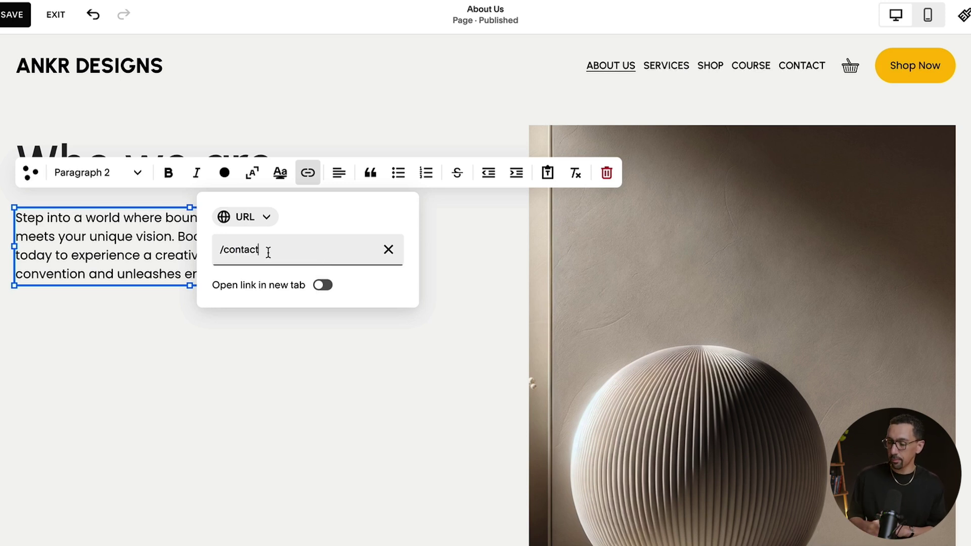
{"action": "left_click", "coordinate": [137, 237]}
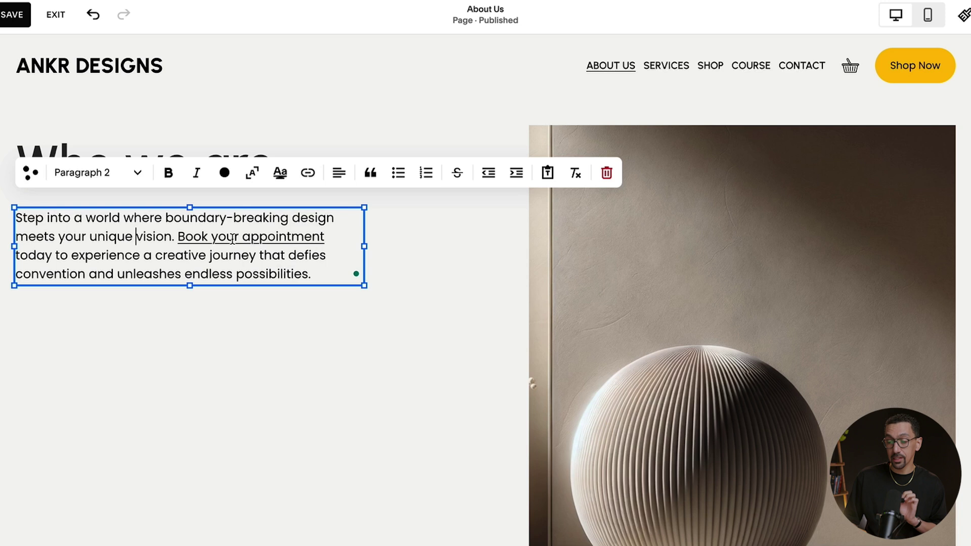
{"action": "left_click", "coordinate": [252, 236]}
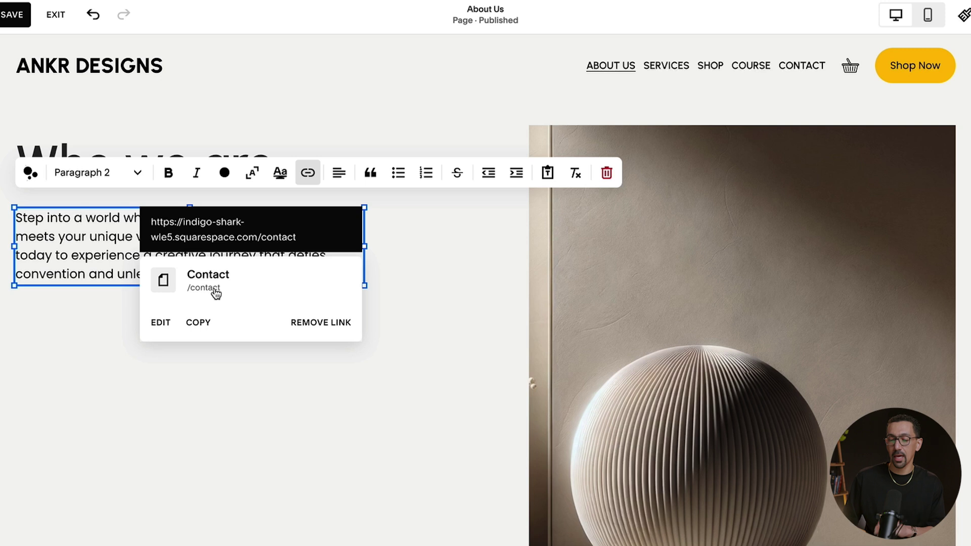
{"action": "left_click", "coordinate": [108, 362]}
Edit the site footer and narrow the Your Site Title block
{"action": "scroll", "coordinate": [290, 356], "scroll_direction": "down", "scroll_amount": 8}
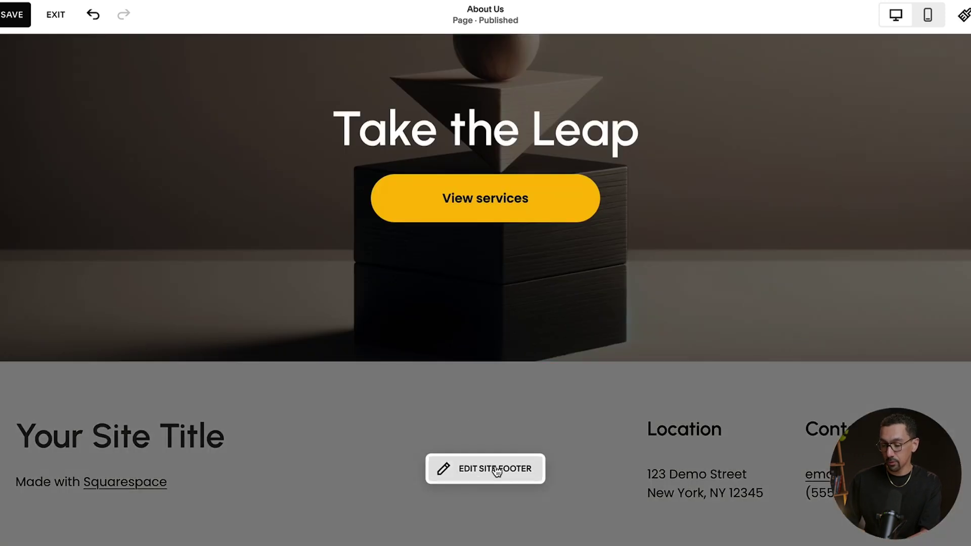
{"action": "left_click", "coordinate": [494, 468]}
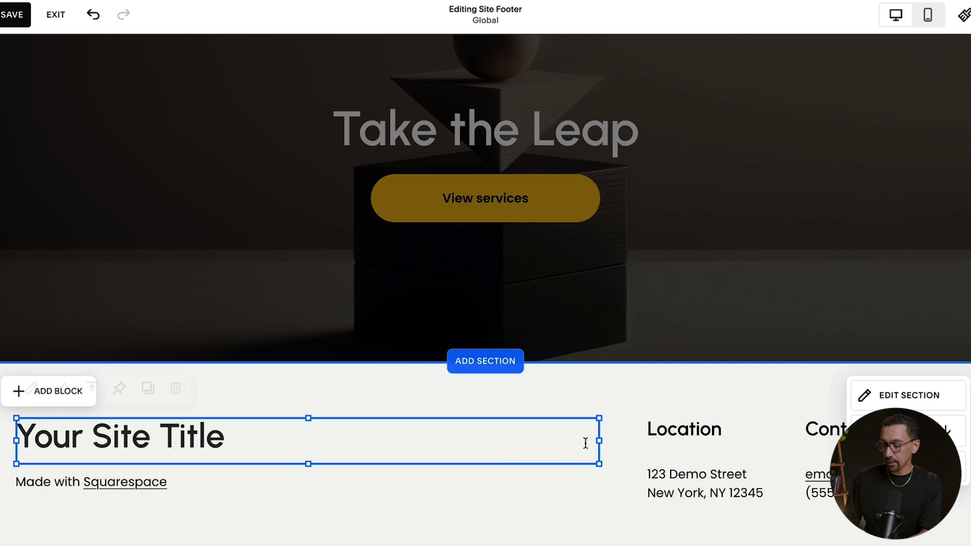
{"action": "left_click", "coordinate": [585, 443]}
{"action": "left_click_drag", "start_coordinate": [597, 440], "coordinate": [414, 440]}
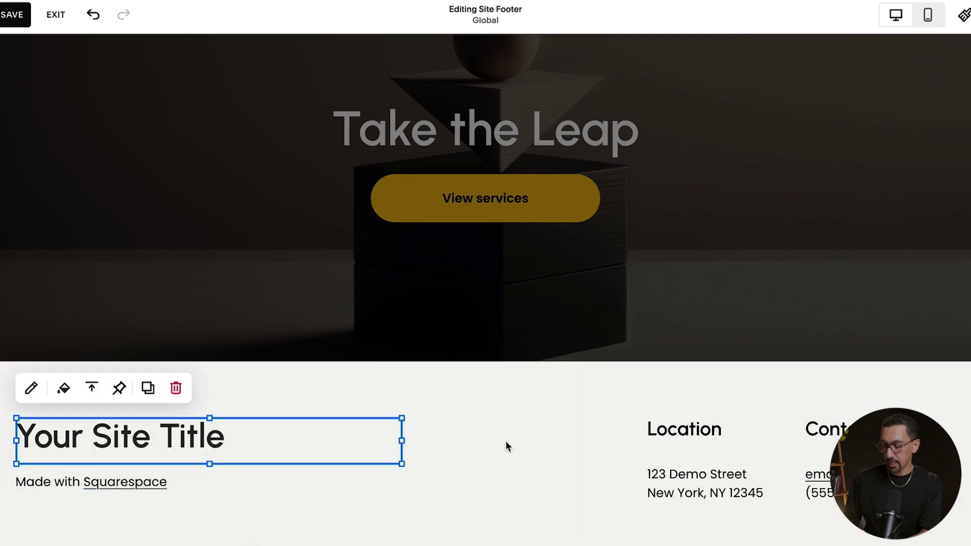
Add a footer section with a Site Title and three Category link columns, selecting the middle column
{"action": "left_click", "coordinate": [496, 362]}
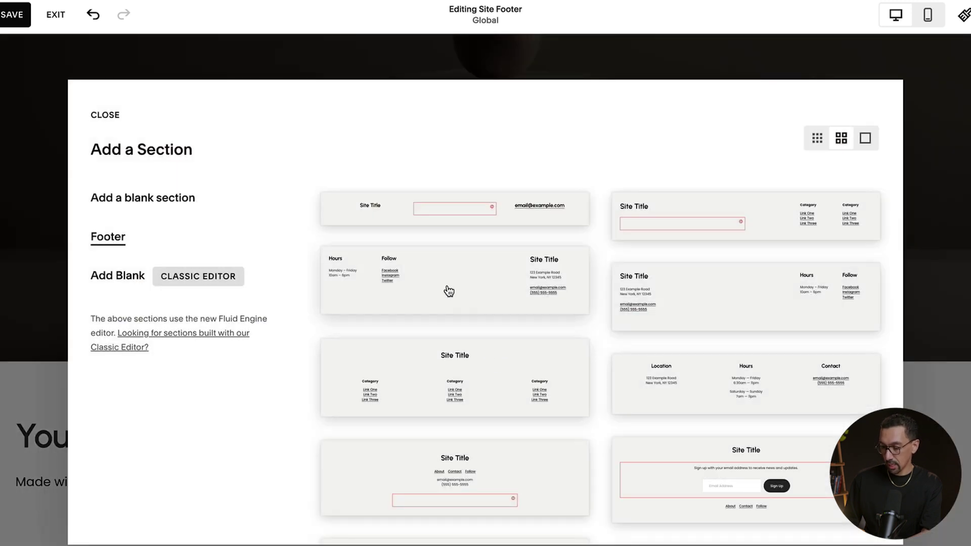
{"action": "left_click", "coordinate": [461, 369]}
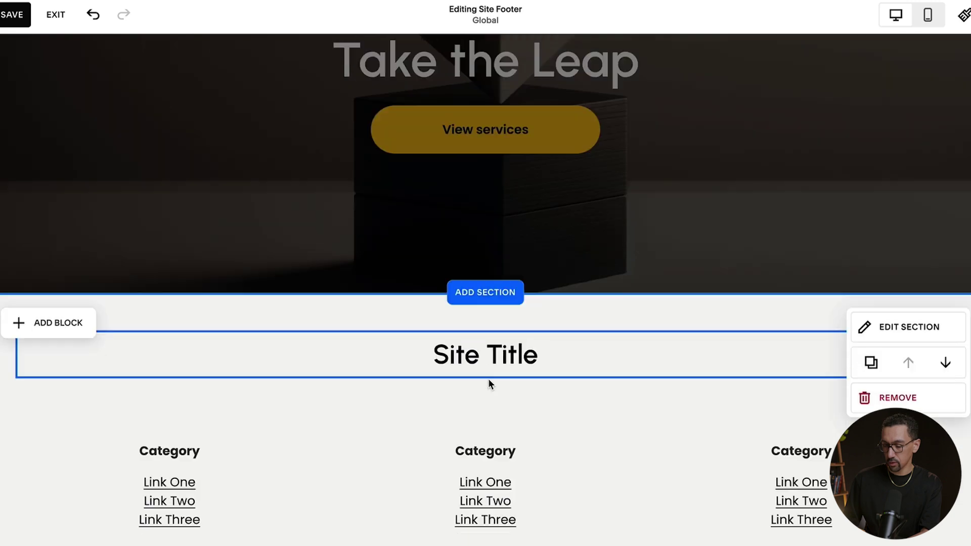
{"action": "scroll", "coordinate": [488, 383], "scroll_direction": "down", "scroll_amount": 4}
{"action": "left_click", "coordinate": [501, 269]}
Remove the existing links from Link One, Link Two and Link Three in the middle footer column
{"action": "left_click", "coordinate": [504, 269]}
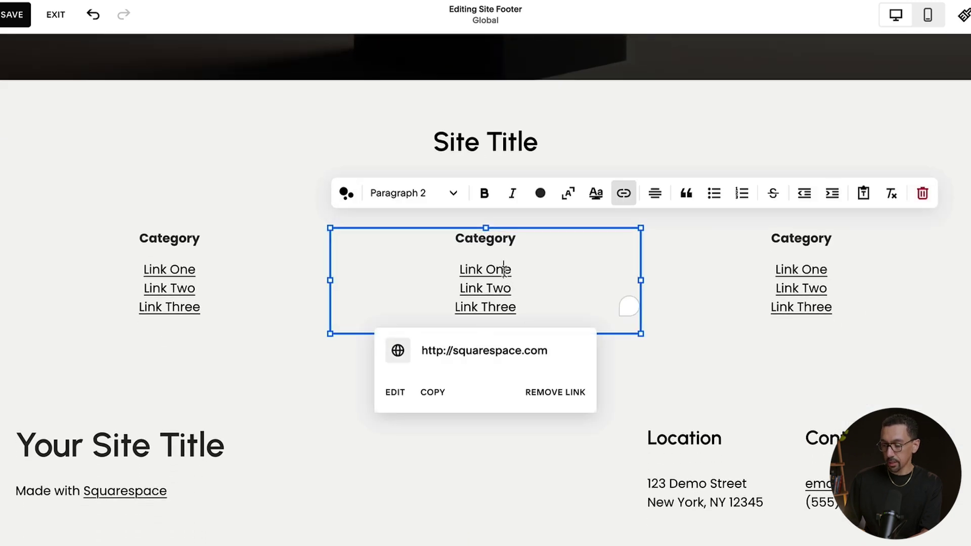
{"action": "left_click", "coordinate": [532, 393]}
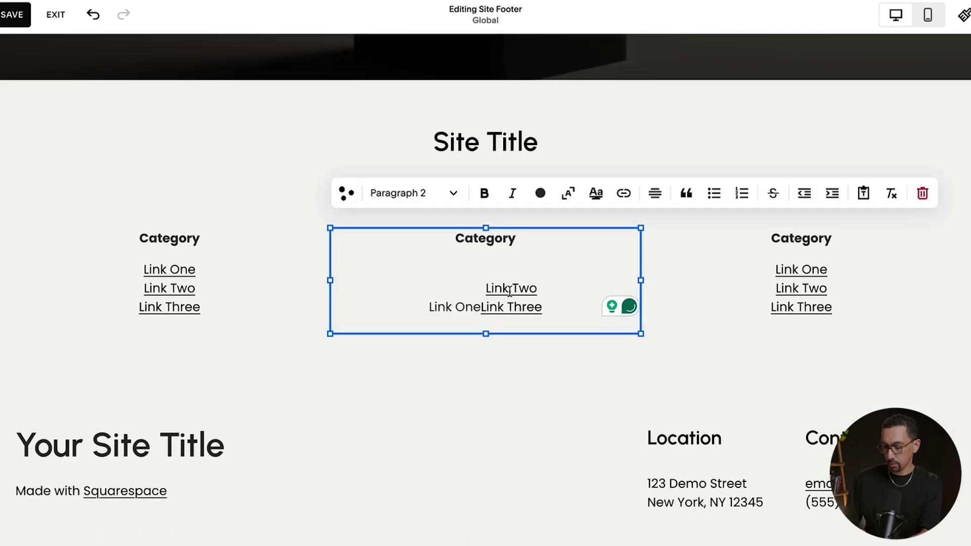
{"action": "left_click", "coordinate": [509, 292]}
{"action": "left_click", "coordinate": [581, 392]}
{"action": "left_click", "coordinate": [540, 307]}
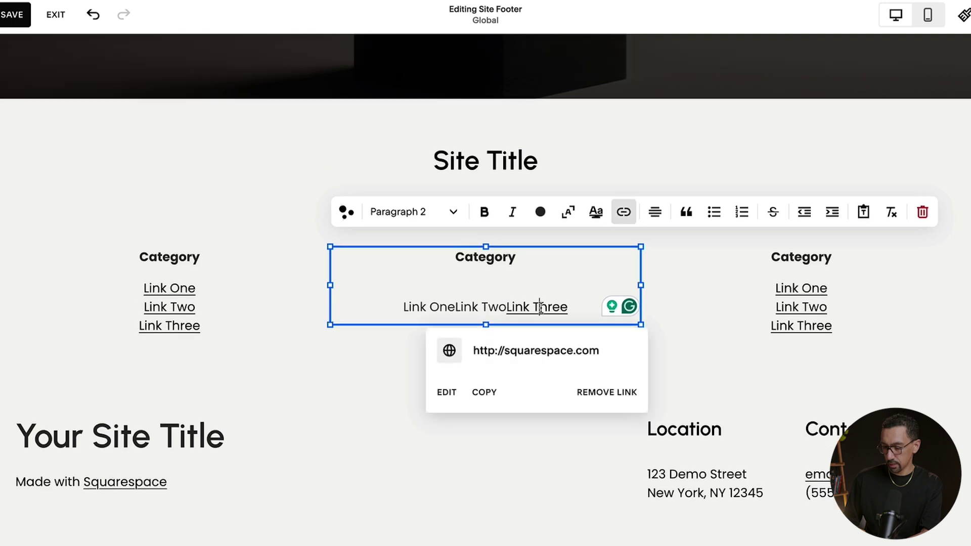
{"action": "left_click", "coordinate": [595, 392]}
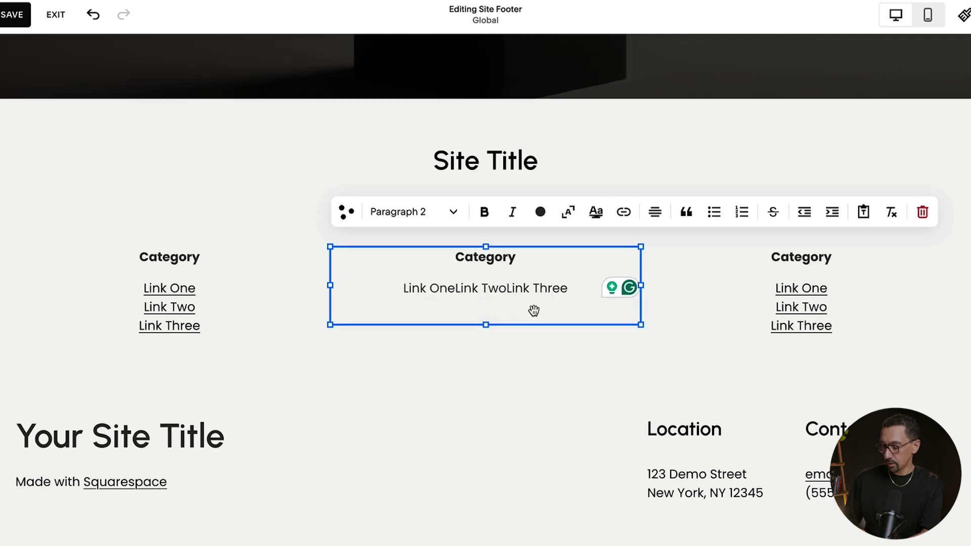
Put Link Two and Link Three on soft line breaks, then open Link One's link settings
{"action": "left_click", "coordinate": [506, 288]}
{"action": "key", "text": "Return"}
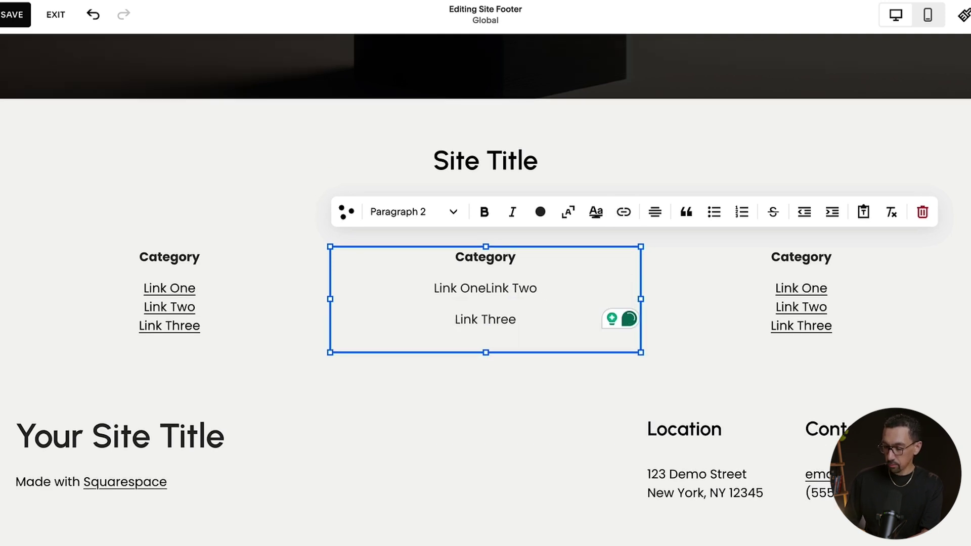
{"action": "left_click", "coordinate": [485, 288]}
{"action": "key", "text": "Return"}
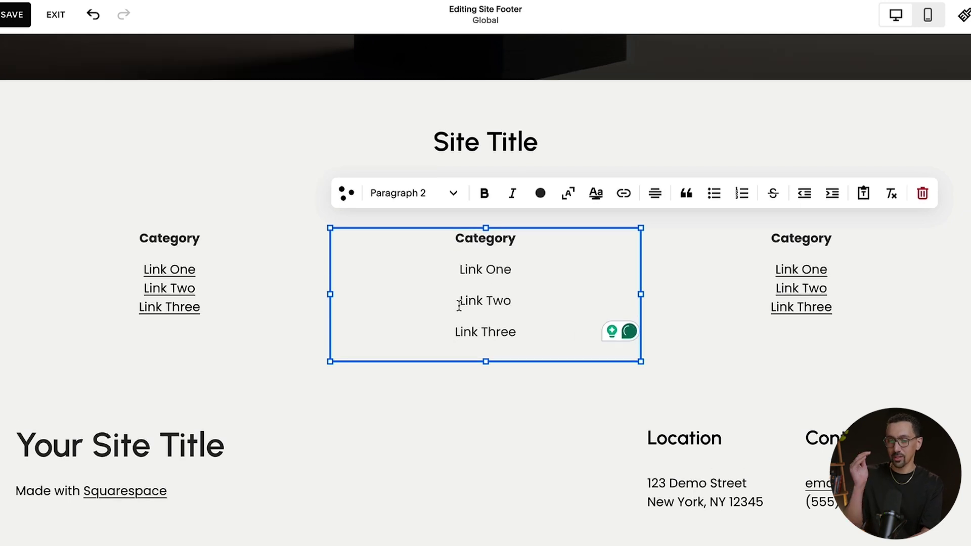
{"action": "key", "text": "BackSpace"}
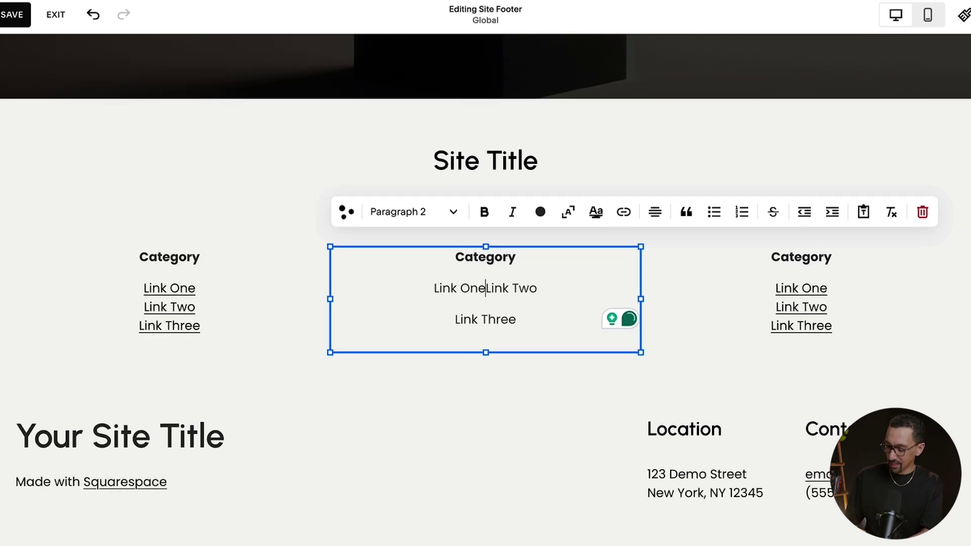
{"action": "key", "text": "shift+Return"}
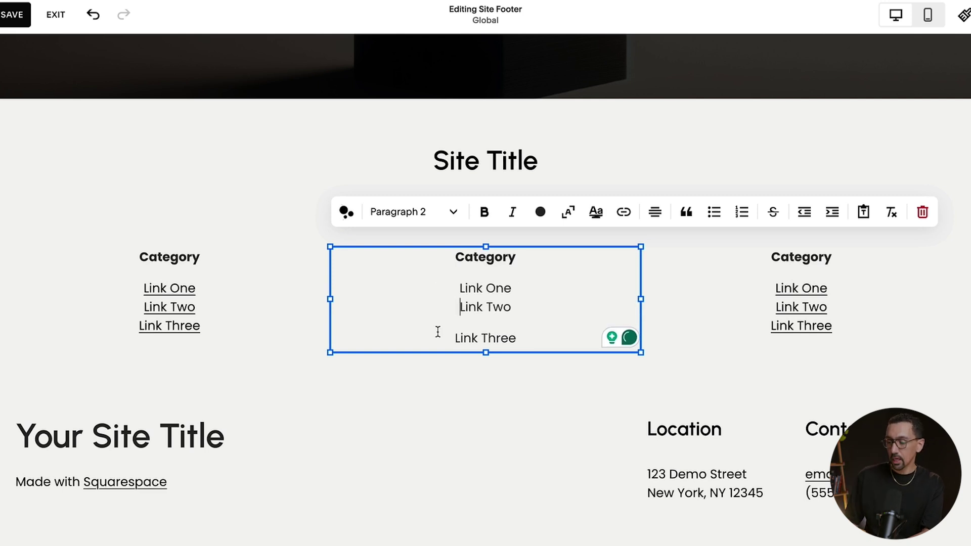
{"action": "key", "text": "BackSpace"}
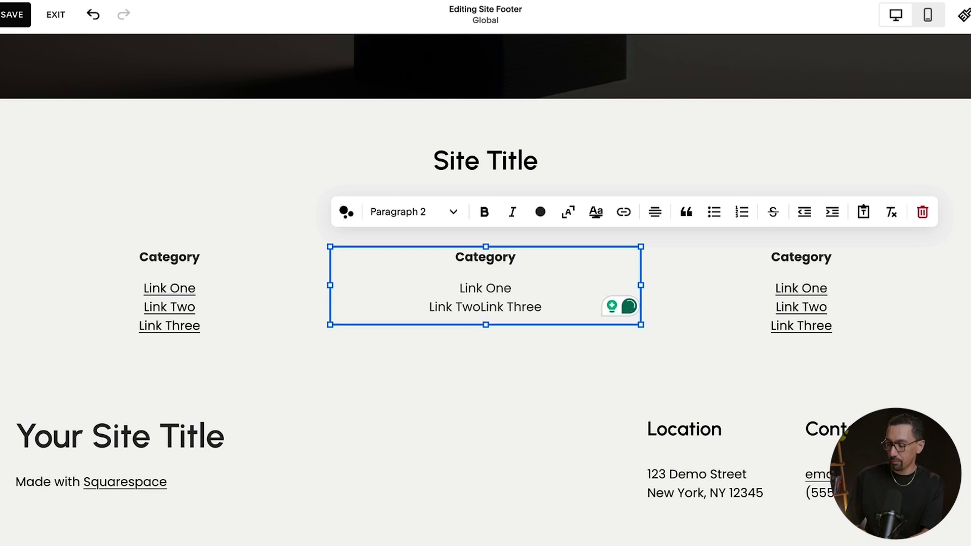
{"action": "key", "text": "shift+Return"}
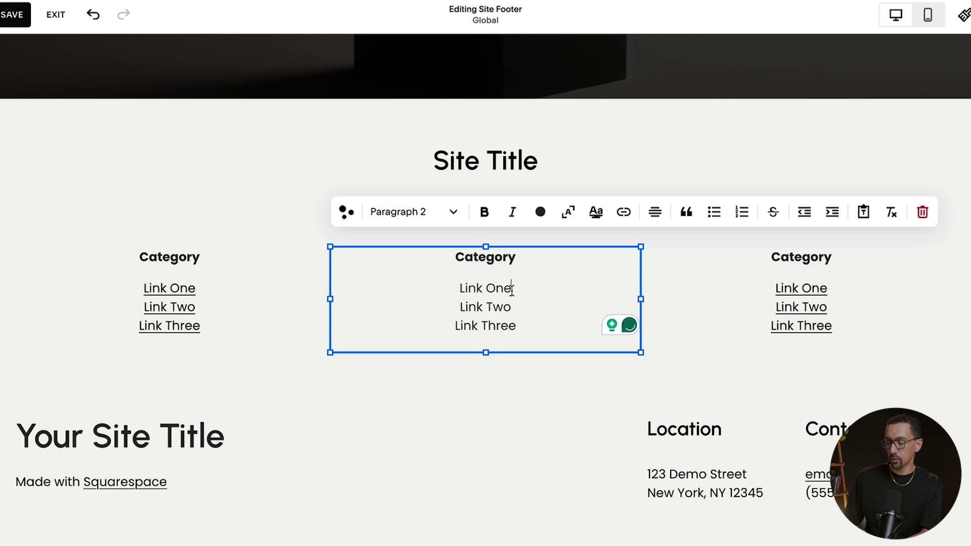
{"action": "left_click_drag", "start_coordinate": [511, 287], "coordinate": [443, 291]}
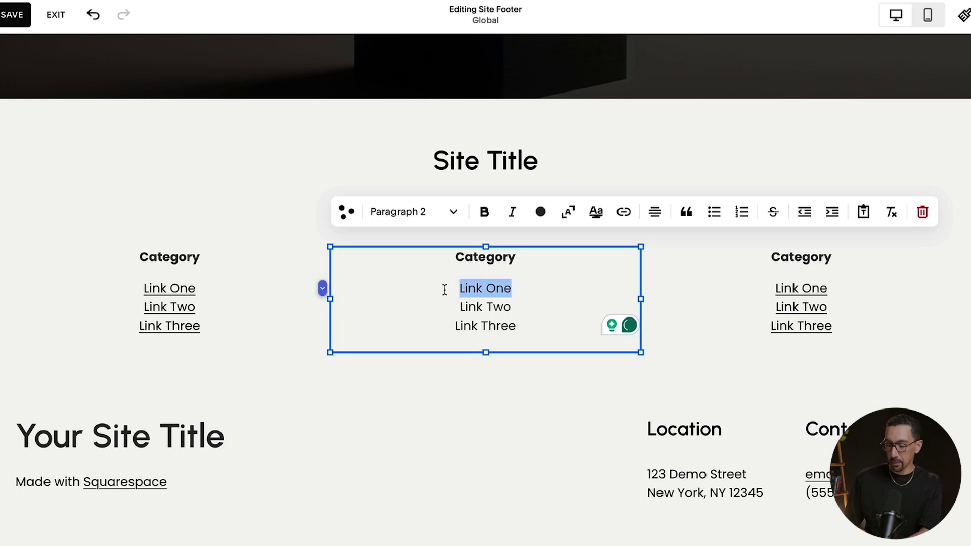
{"action": "key", "text": "ctrl+k"}
Link the footer's Link One to the About Us page and Link Two to Services
{"action": "type", "text": "/"}
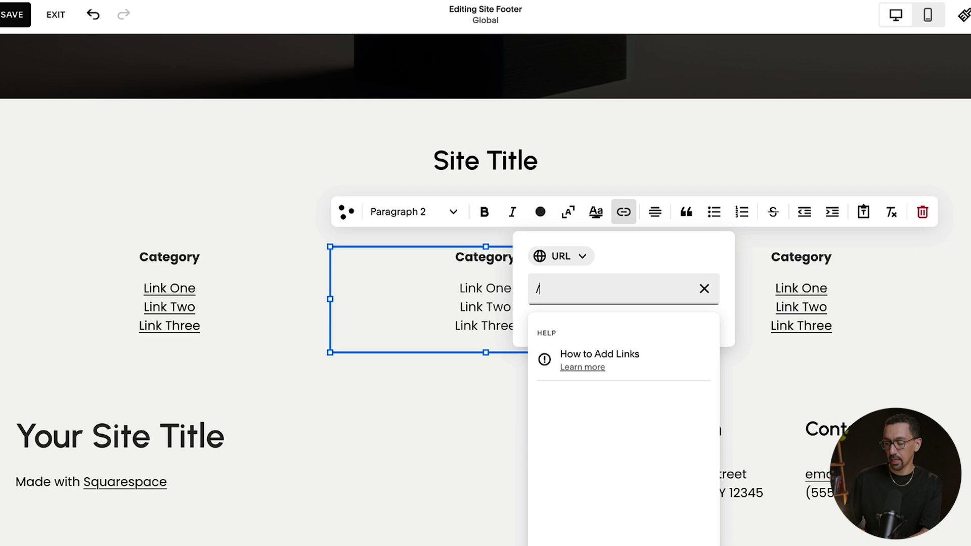
{"action": "left_click", "coordinate": [613, 360]}
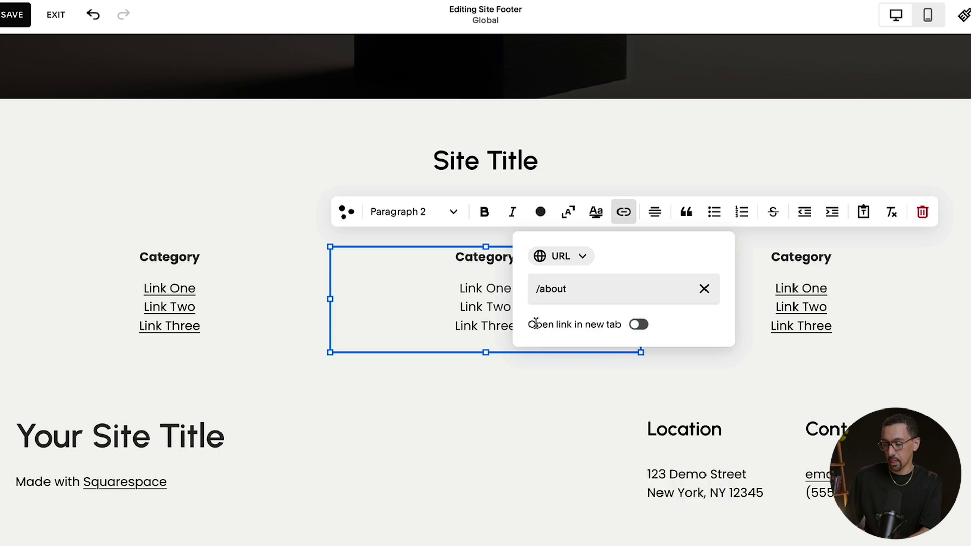
{"action": "left_click", "coordinate": [475, 302]}
{"action": "left_click_drag", "start_coordinate": [458, 307], "coordinate": [556, 307]}
{"action": "key", "text": "ctrl+k"}
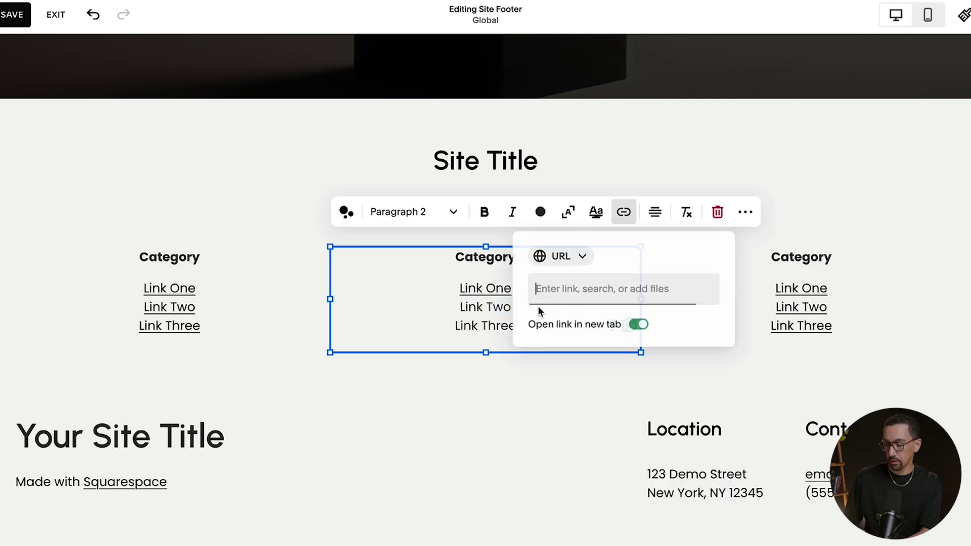
{"action": "type", "text": "/"}
{"action": "key", "text": "Down"}
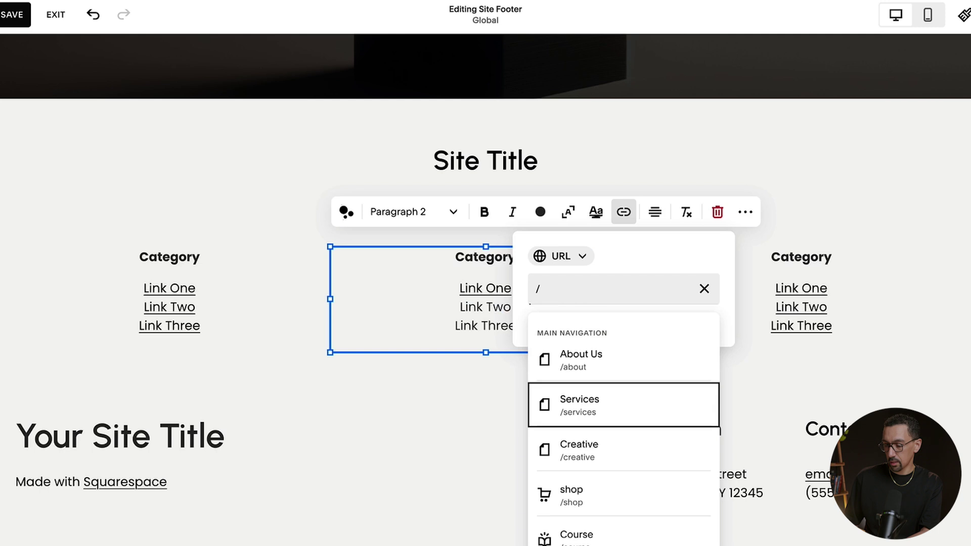
{"action": "key", "text": "Return"}
Link the footer's Link Three to the Contact page and save the footer
{"action": "left_click_drag", "start_coordinate": [456, 330], "coordinate": [539, 330]}
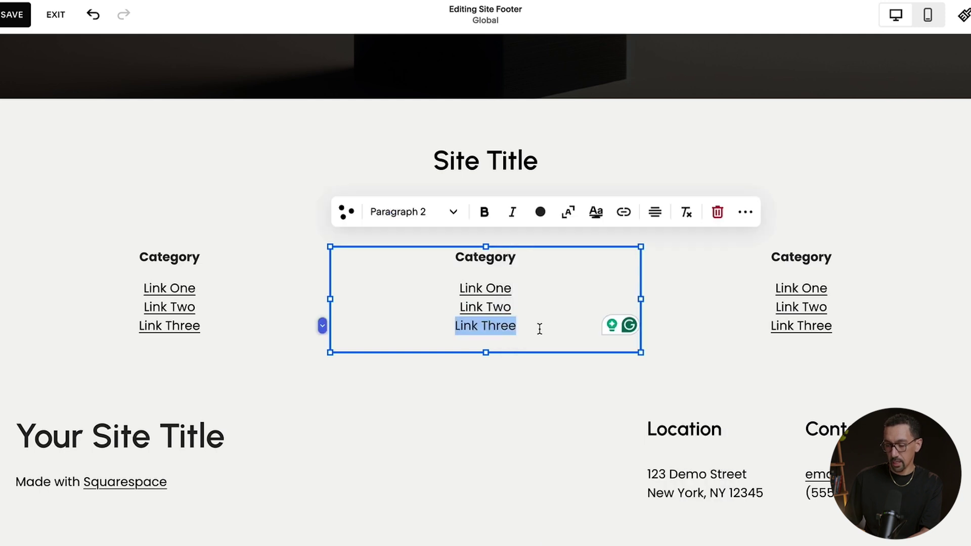
{"action": "key", "text": "ctrl+k"}
{"action": "type", "text": "/"}
{"action": "scroll", "coordinate": [599, 424], "scroll_direction": "down", "scroll_amount": 2}
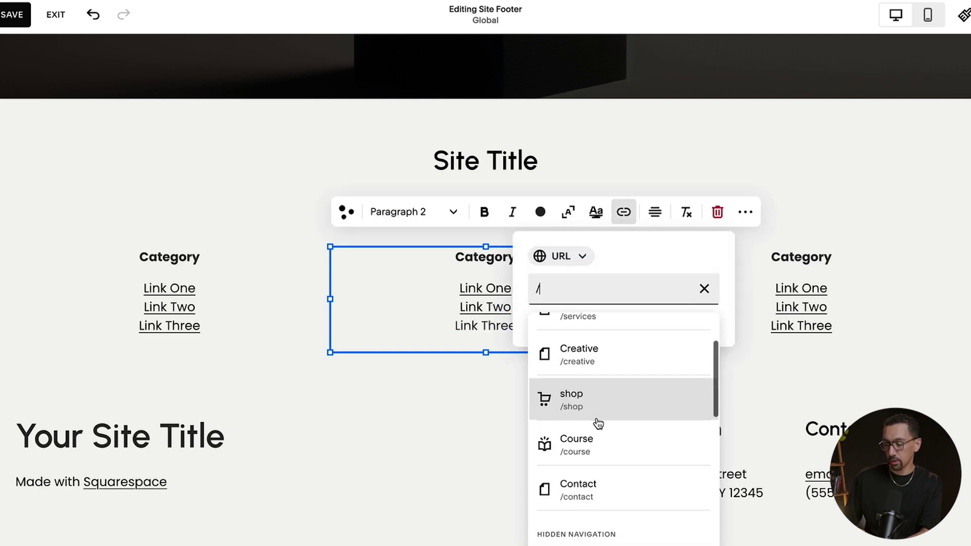
{"action": "scroll", "coordinate": [598, 424], "scroll_direction": "down", "scroll_amount": 1}
{"action": "left_click", "coordinate": [602, 465]}
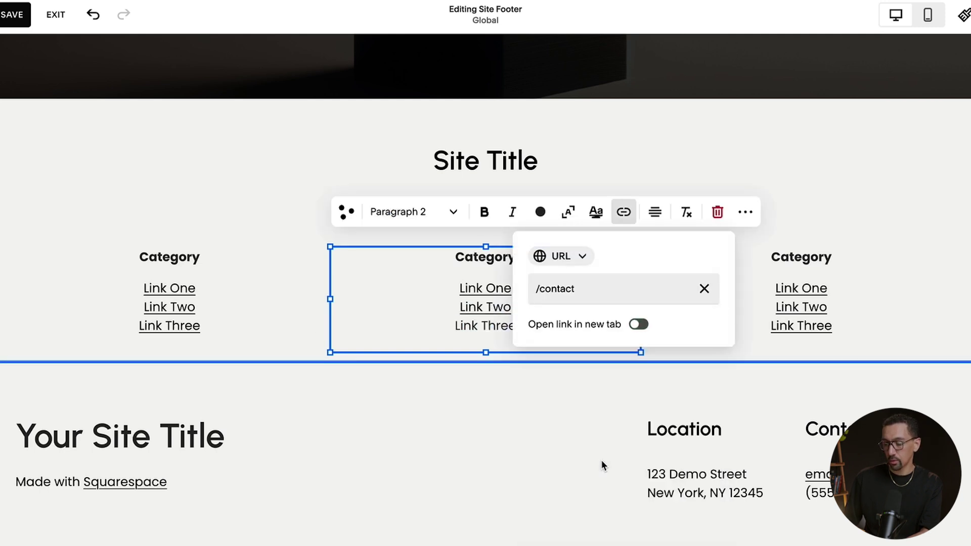
{"action": "left_click", "coordinate": [433, 343]}
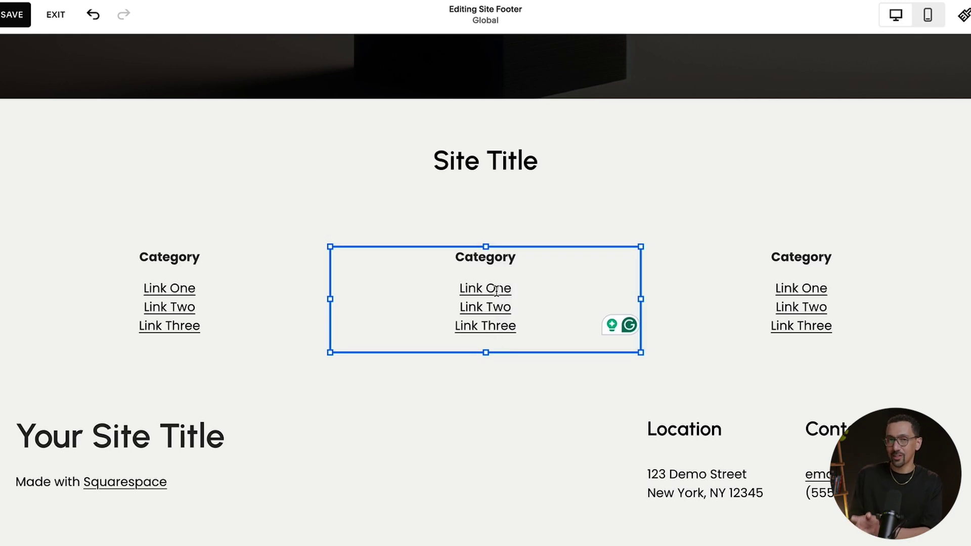
{"action": "left_click", "coordinate": [15, 16]}
Exit the footer editor and add a new Link item under Main Navigation
{"action": "left_click", "coordinate": [54, 15]}
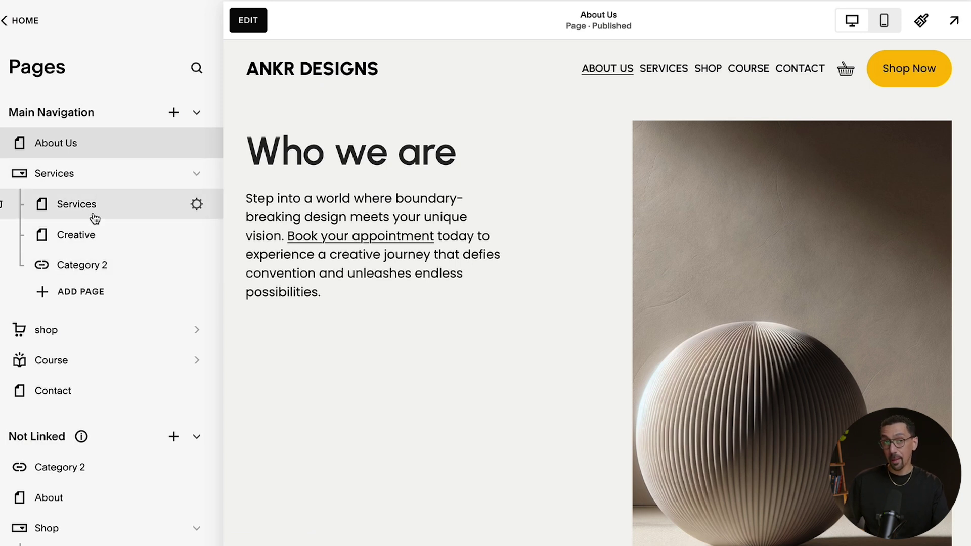
{"action": "left_click", "coordinate": [173, 112]}
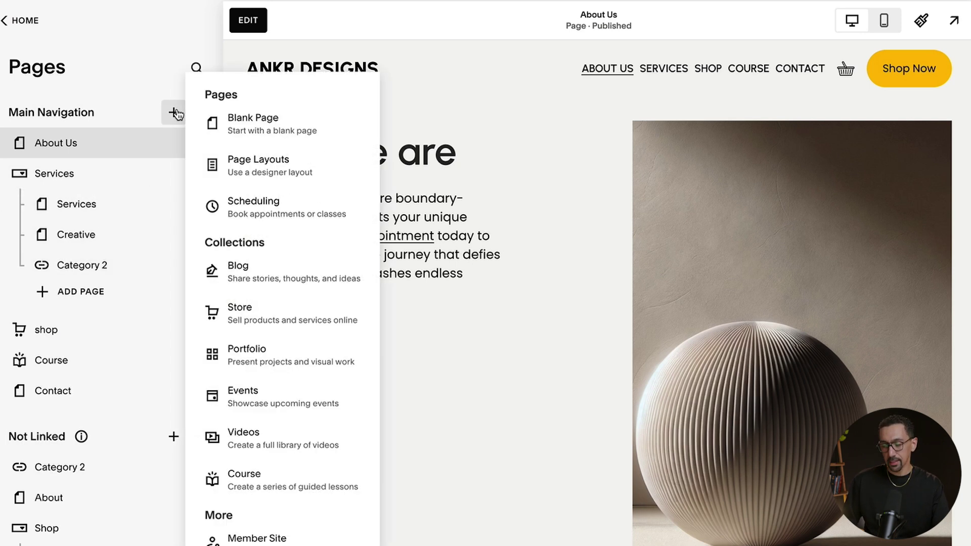
{"action": "scroll", "coordinate": [297, 359], "scroll_direction": "down", "scroll_amount": 2}
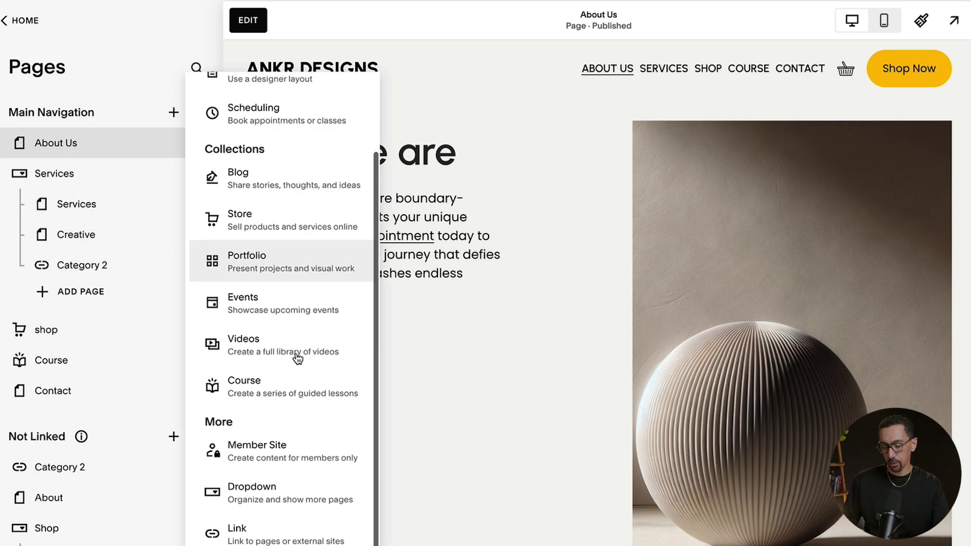
{"action": "left_click", "coordinate": [246, 535]}
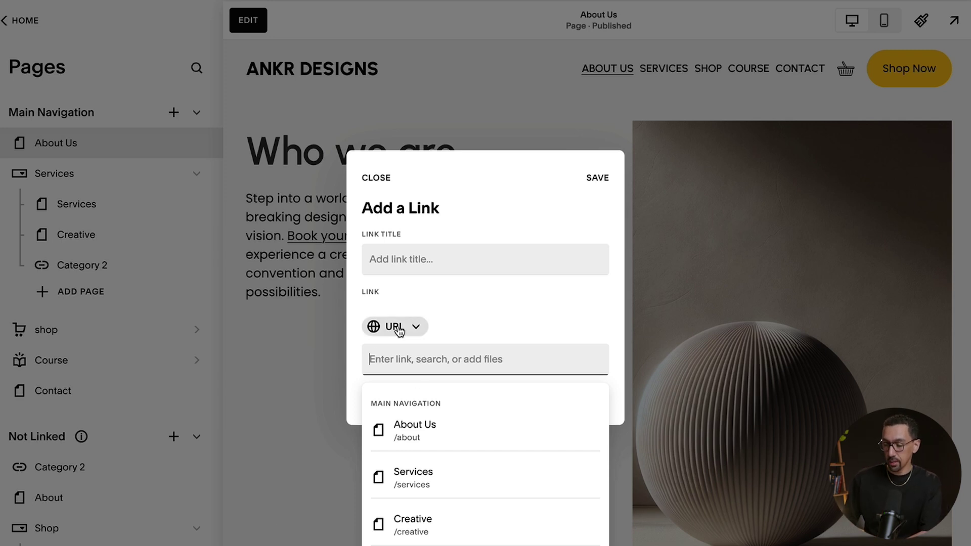
Point the new navigation link at the Category 3 shop category (/shop/category-3)
{"action": "left_click", "coordinate": [400, 264]}
{"action": "type", "text": "Category 3"}
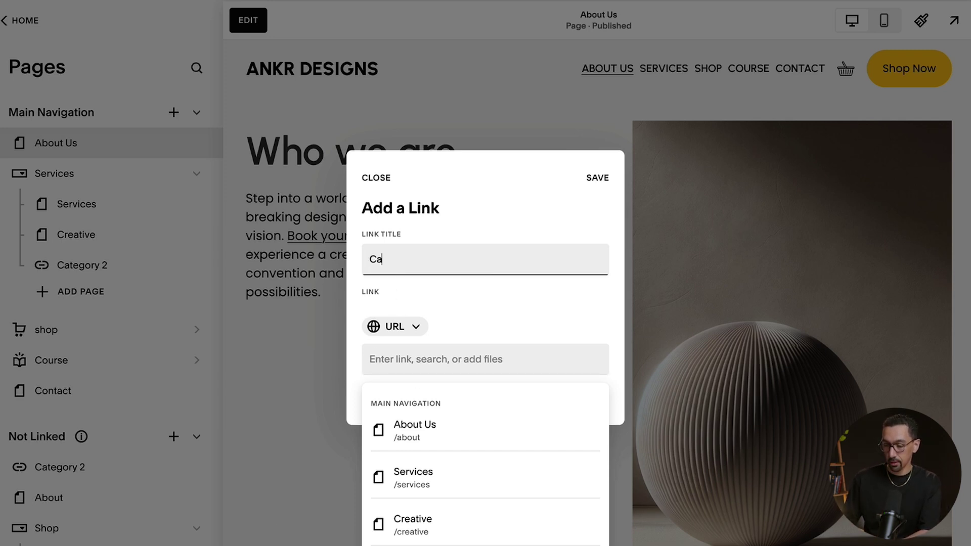
{"action": "left_click", "coordinate": [423, 351]}
{"action": "type", "text": "/shop"}
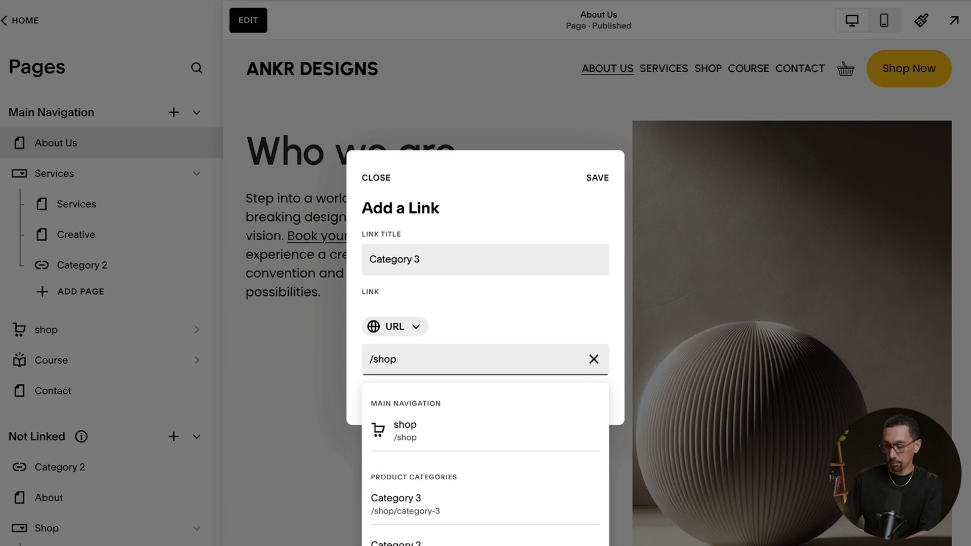
{"action": "scroll", "coordinate": [445, 457], "scroll_direction": "down", "scroll_amount": 1}
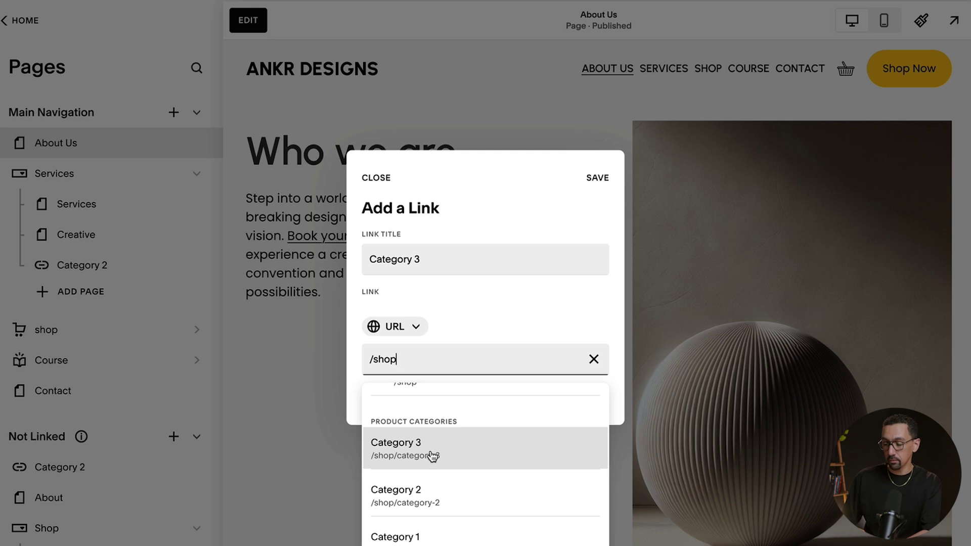
{"action": "left_click", "coordinate": [432, 456]}
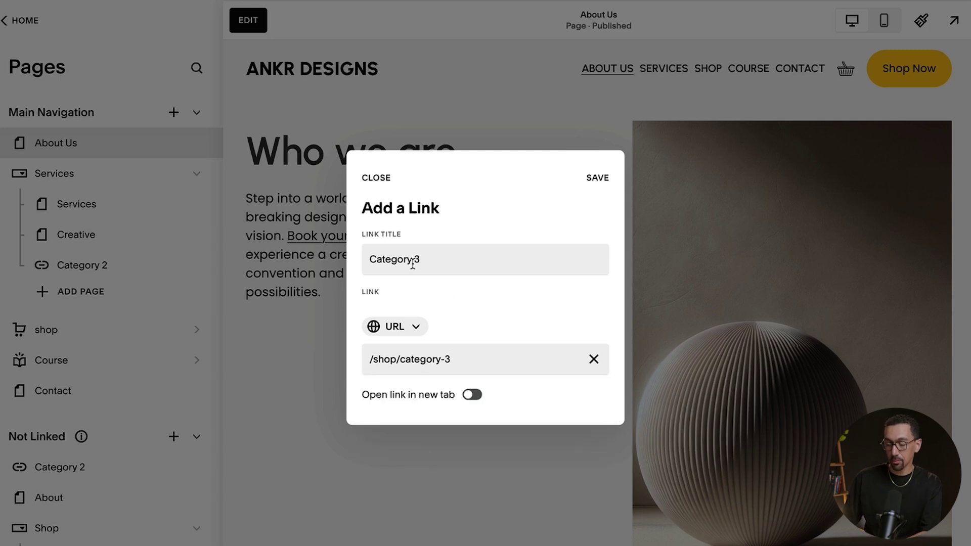
Replace the navigation link's title with 'Wallets'
{"action": "left_click", "coordinate": [427, 257]}
{"action": "triple_click", "coordinate": [427, 257]}
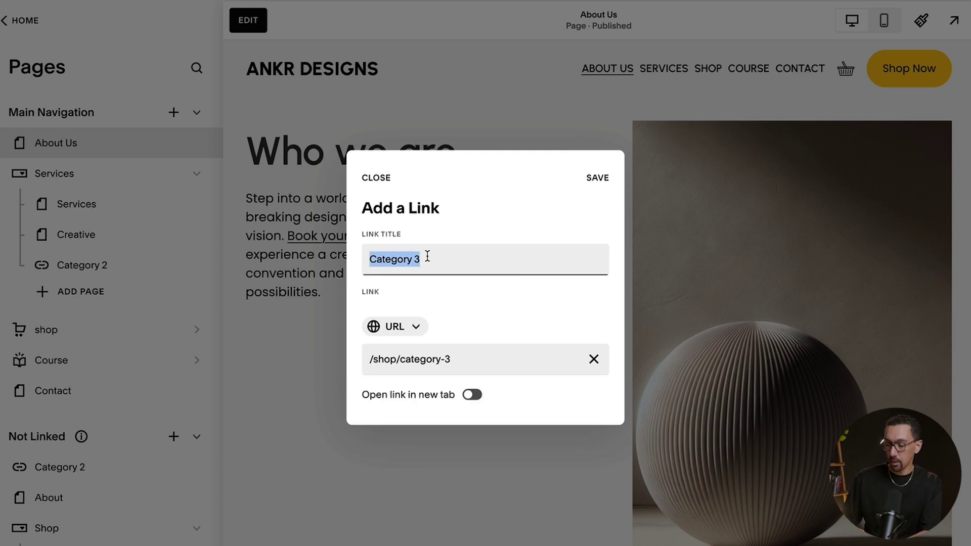
{"action": "type", "text": "Shopping B"}
{"action": "key", "text": "ctrl+a"}
{"action": "type", "text": "Walle"}
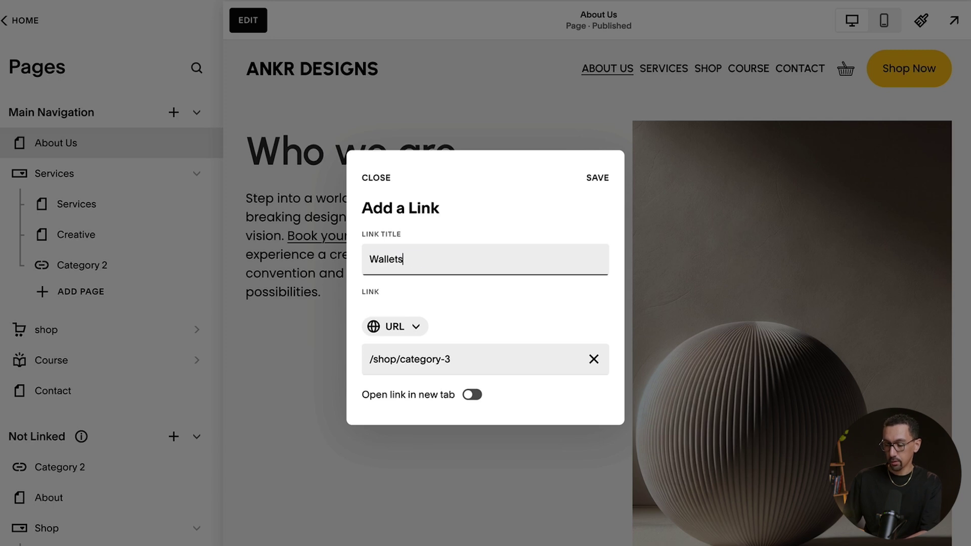